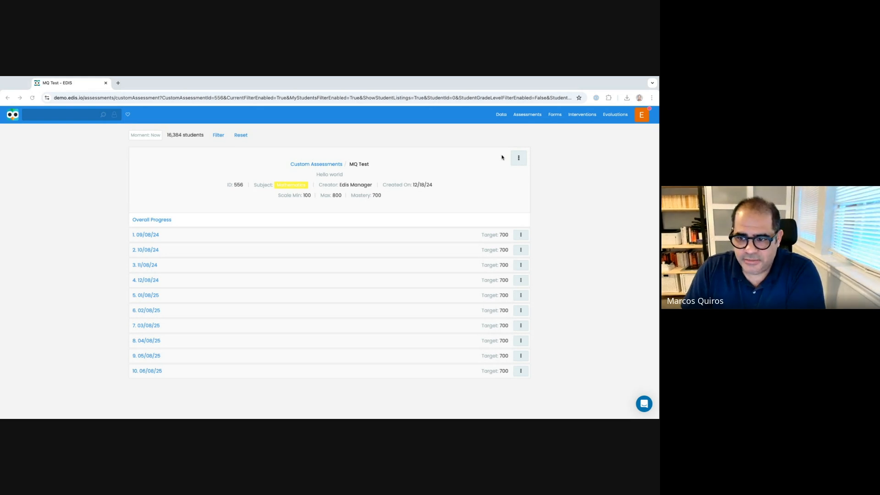
# Start a new custom assessment from the Custom Assessments Bank.
pyautogui.click(534, 118)
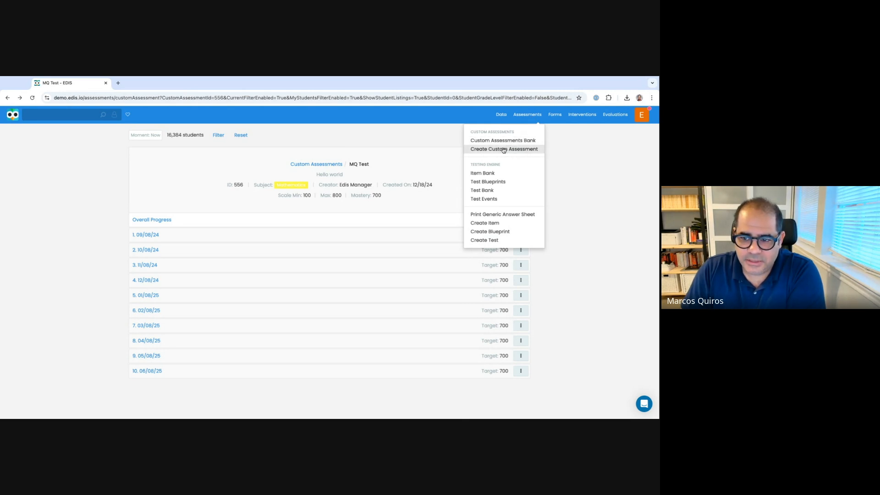
pyautogui.click(510, 143)
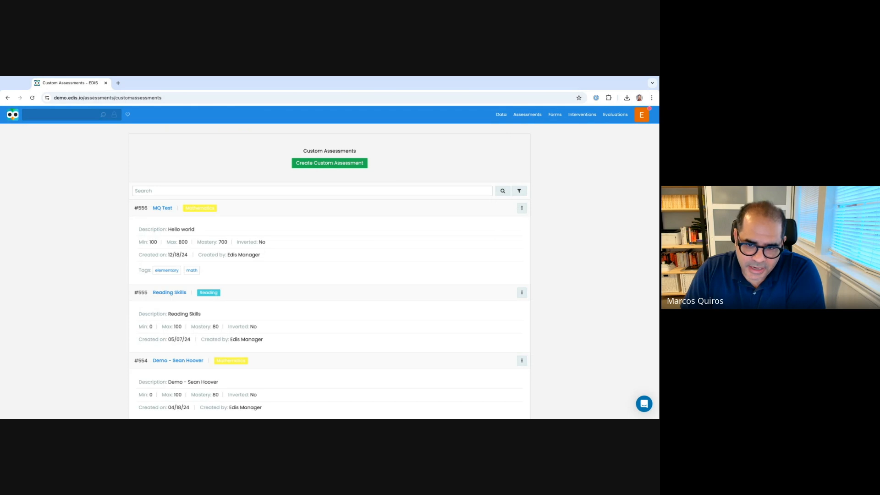
pyautogui.click(329, 163)
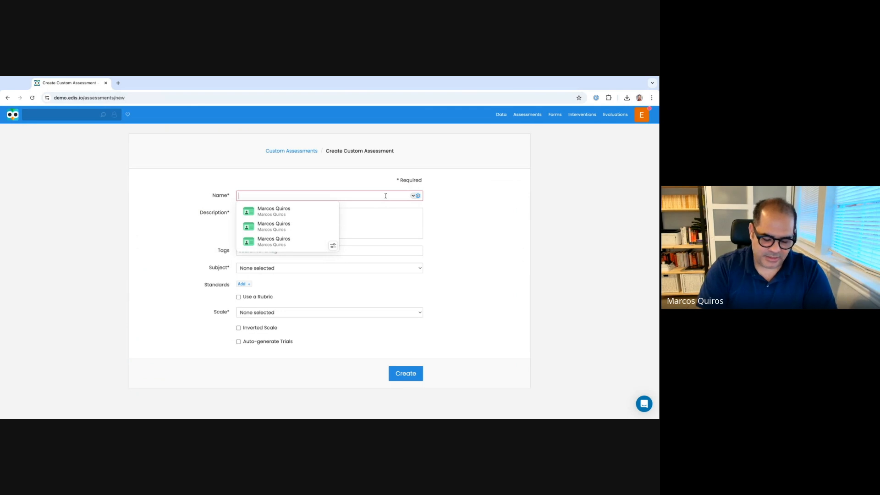
# Name the assessment "XYZ Skills" and describe it as "This is a custom assessment for math skills in 1st grade".
pyautogui.write('X')
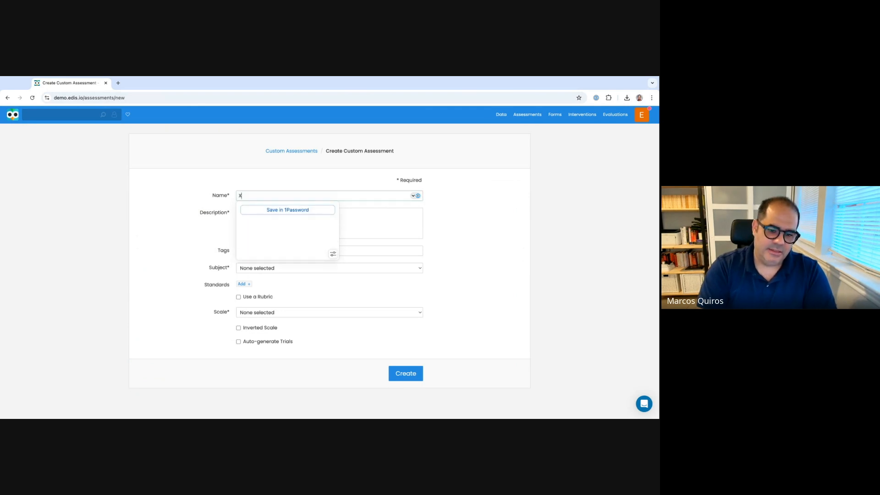
pyautogui.write('YZ Skills')
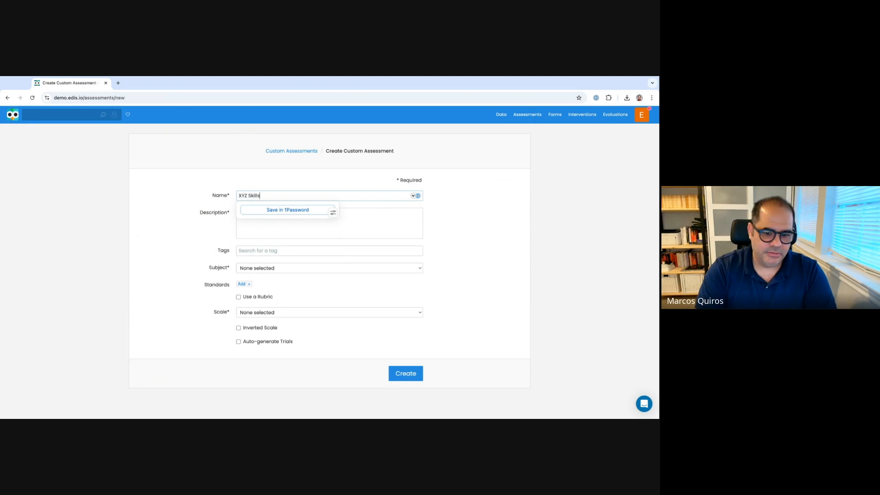
pyautogui.press('Tab')
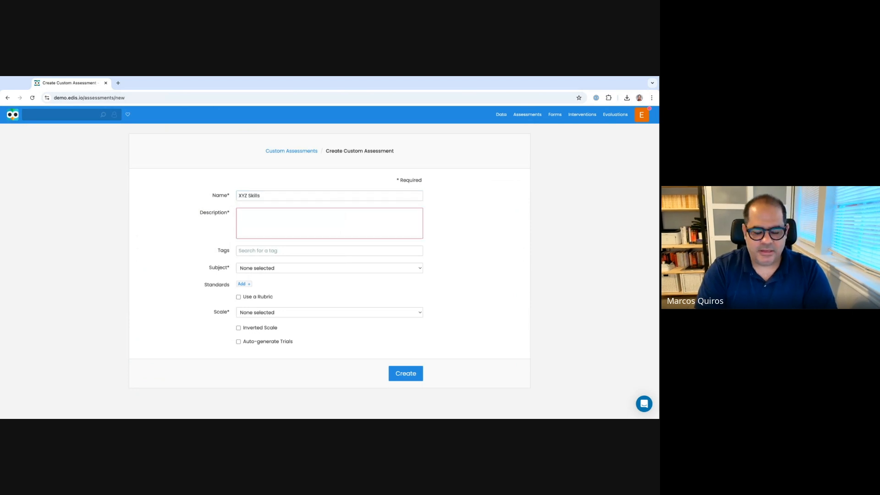
pyautogui.write('This is a custom assessment ')
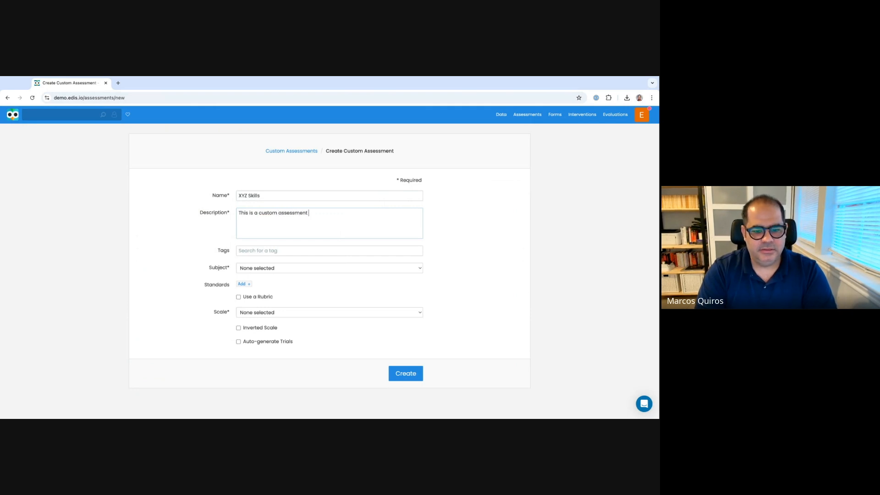
pyautogui.write('for math skill ')
pyautogui.write(' in 1st grade')
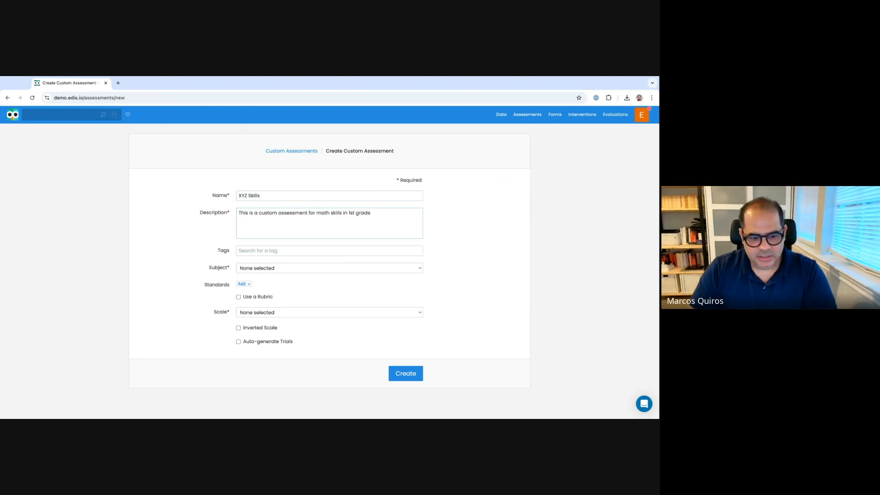
# Tag the assessment with the existing MATH tag and the new tags "1st grade" and "quarterly".
pyautogui.click(370, 253)
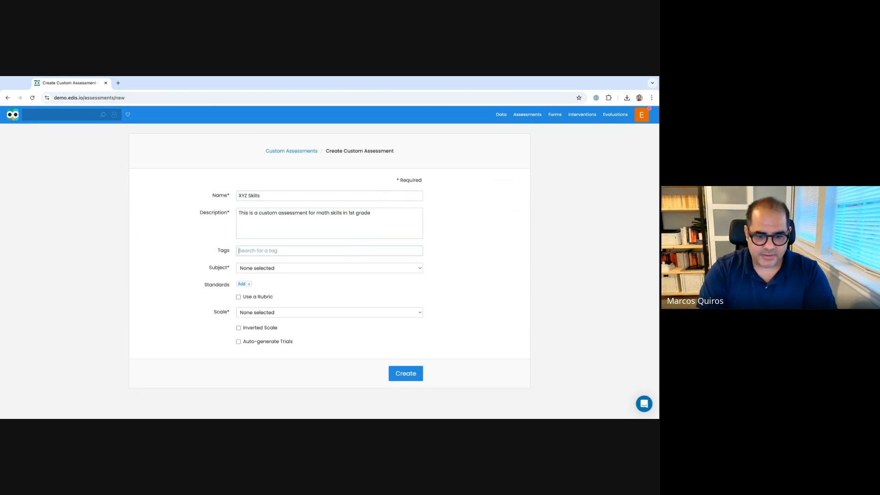
pyautogui.write('math')
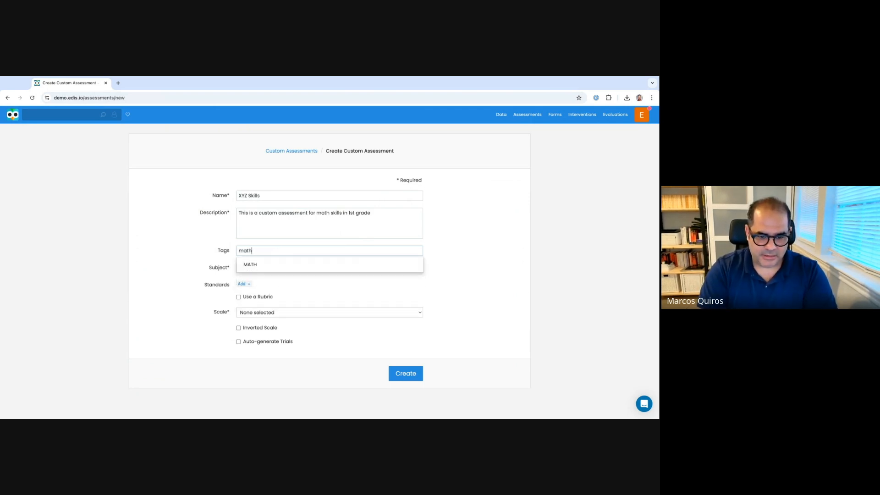
pyautogui.press('Tab')
pyautogui.click(337, 251)
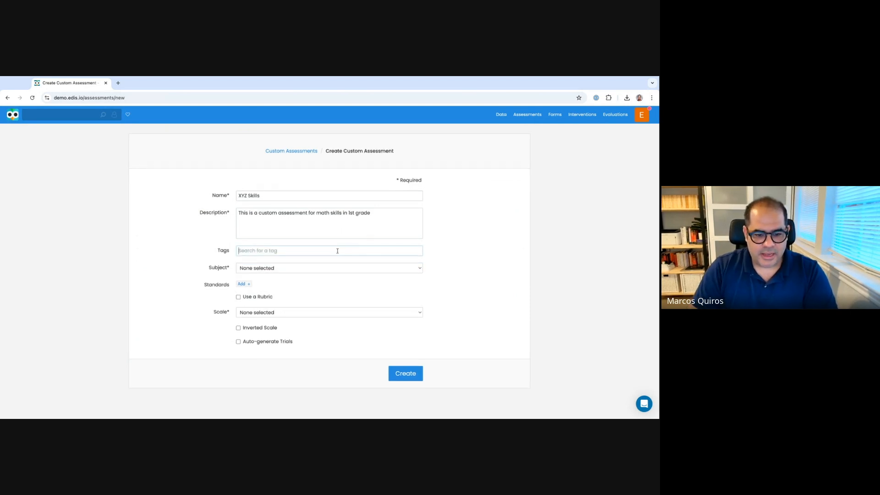
pyautogui.write('math')
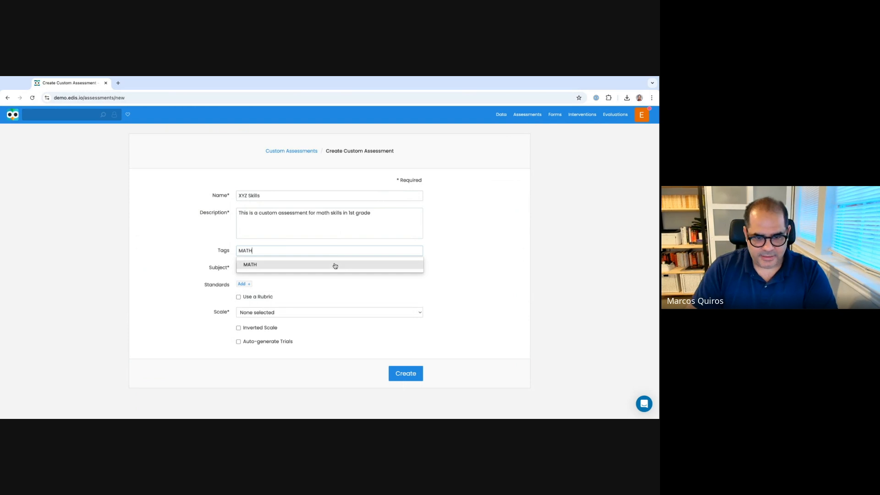
pyautogui.click(335, 265)
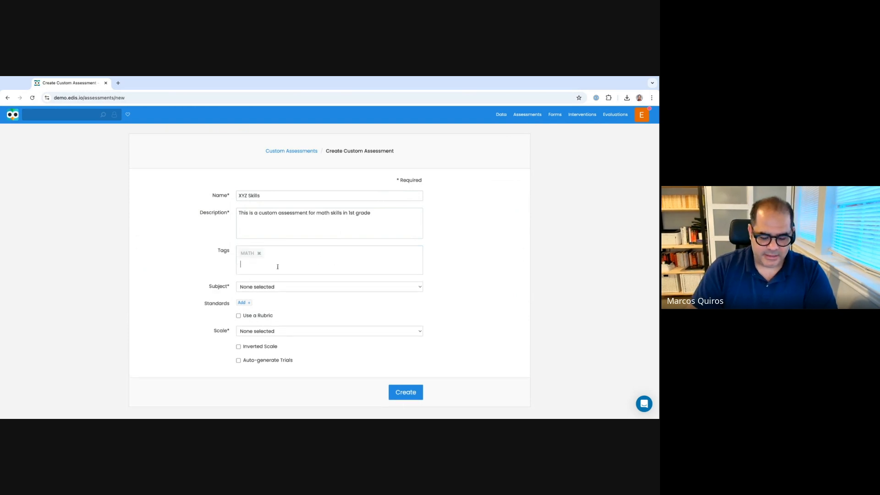
pyautogui.write('1st grade')
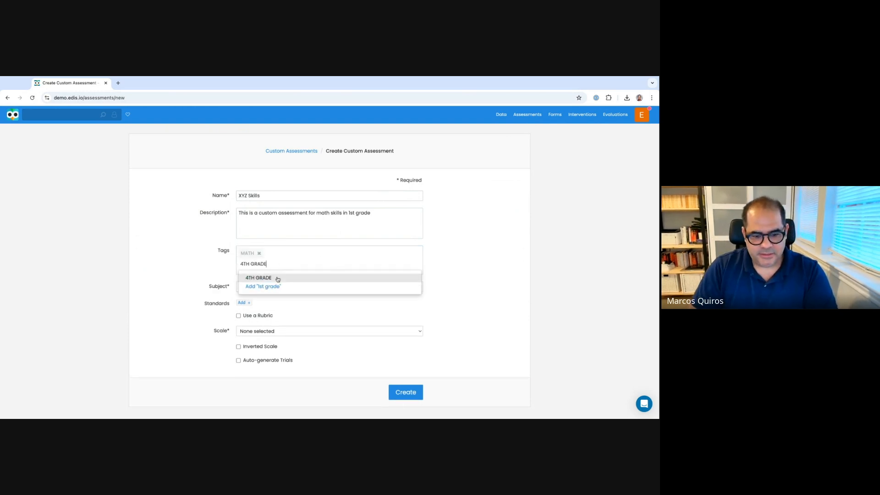
pyautogui.click(274, 287)
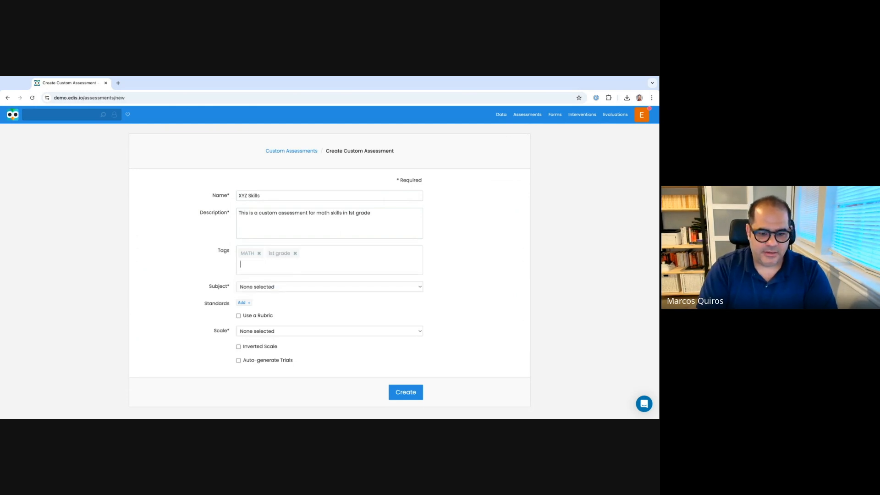
pyautogui.write('quarterly')
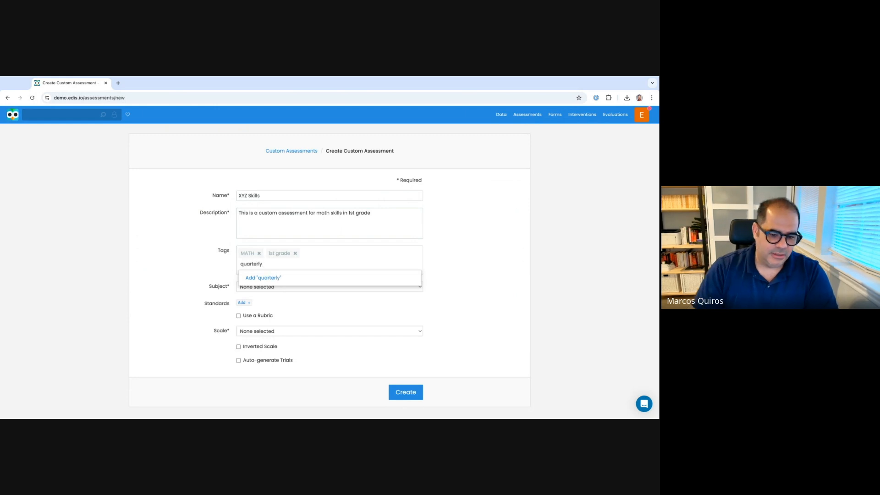
pyautogui.click(296, 278)
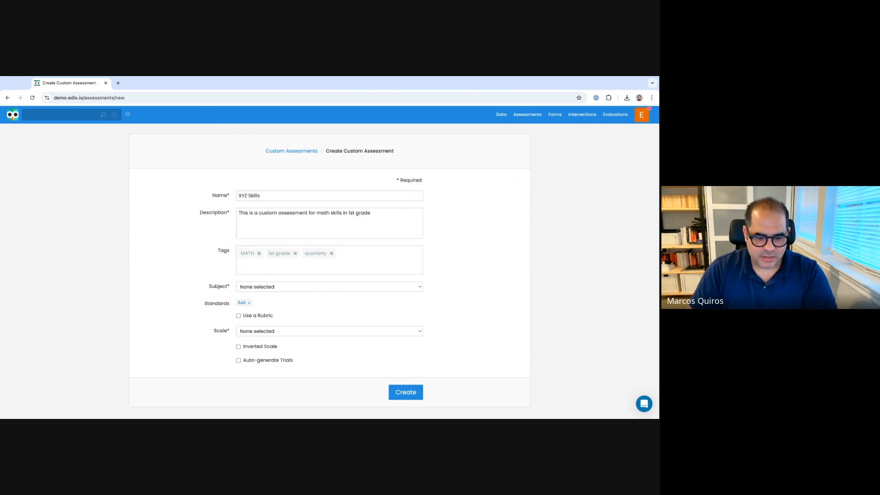
# Set the assessment's subject to Mathematics.
pyautogui.click(262, 303)
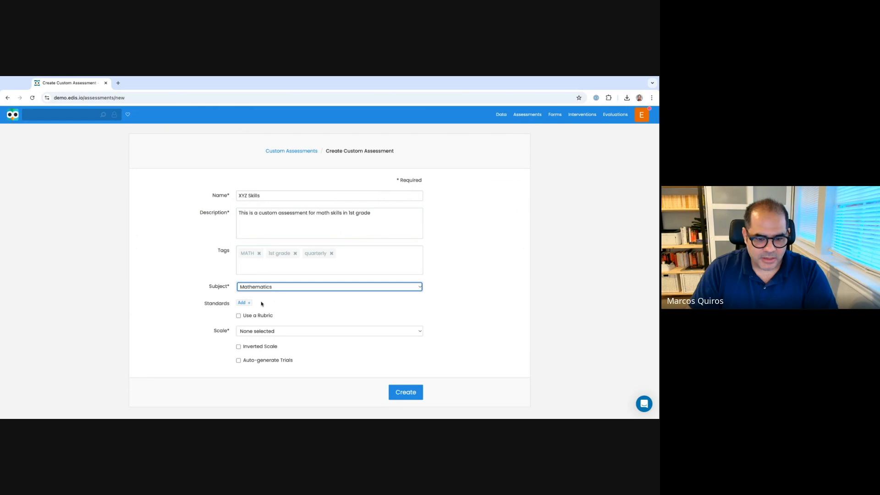
pyautogui.scroll(-1, 288, 308)
pyautogui.scroll(1, 289, 310)
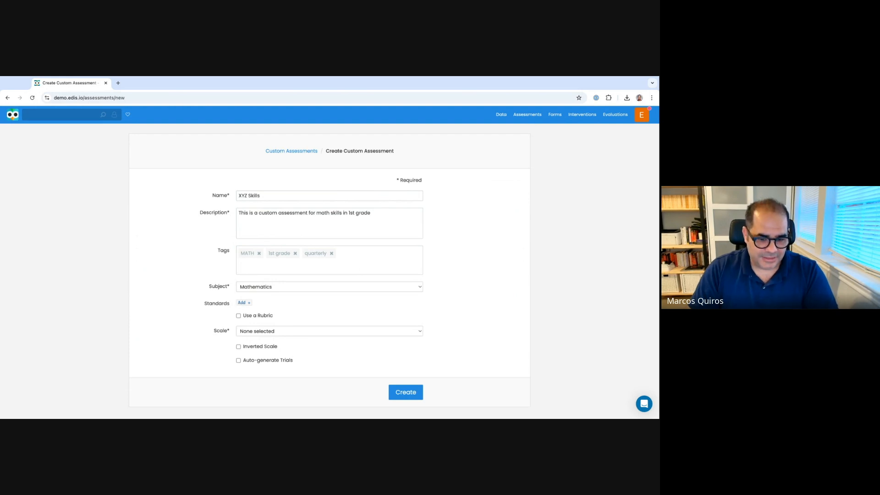
# Review the available educational standards and the rubric settings, adding no standard and leaving the rubric option off.
pyautogui.click(244, 302)
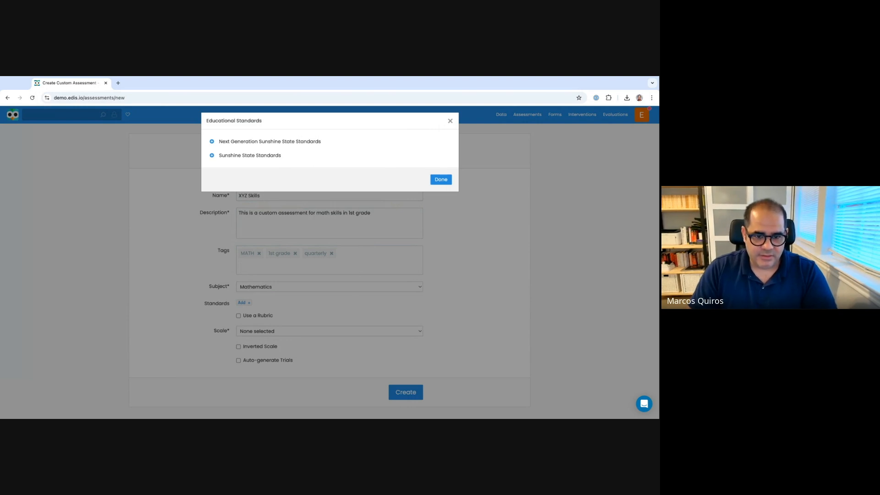
pyautogui.click(450, 121)
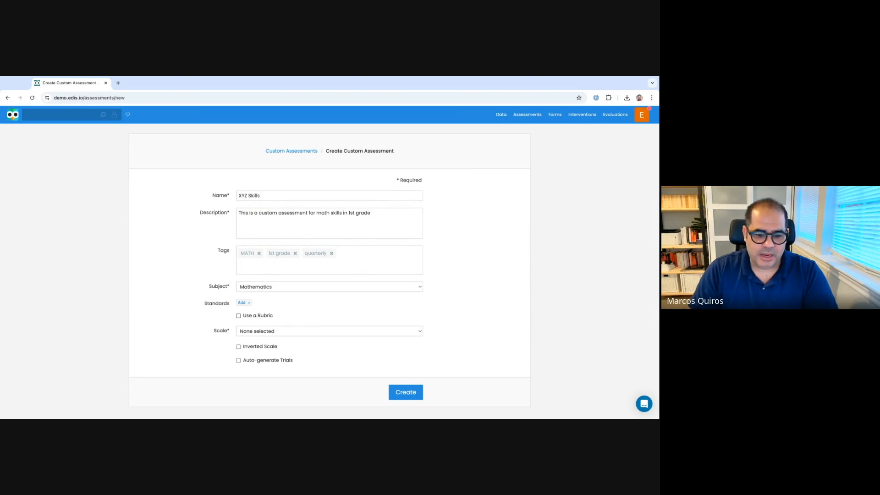
pyautogui.click(239, 316)
pyautogui.scroll(-1, 247, 269)
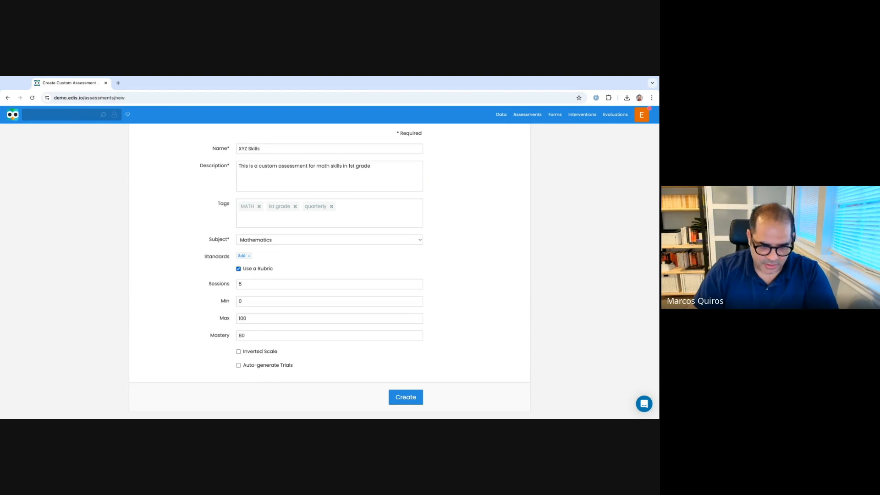
pyautogui.click(246, 268)
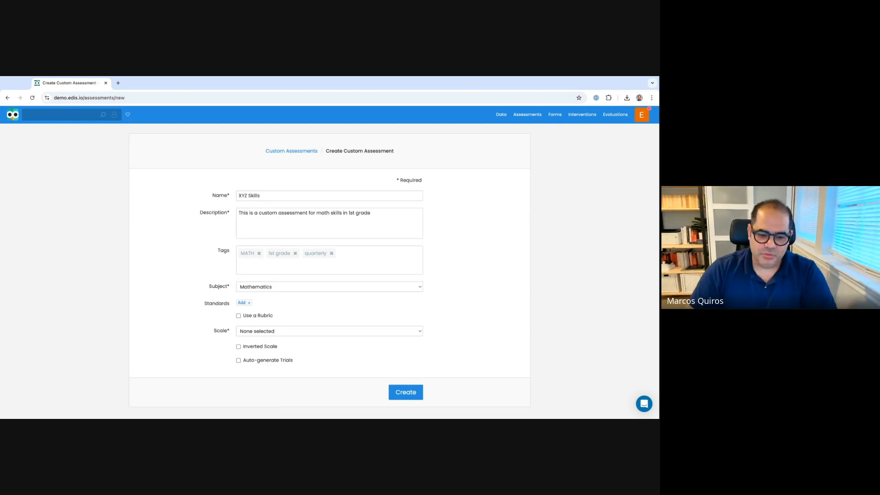
# Use an Integer scale with a minimum of 100, a maximum of 800 and a mastery score of 600.
pyautogui.click(242, 341)
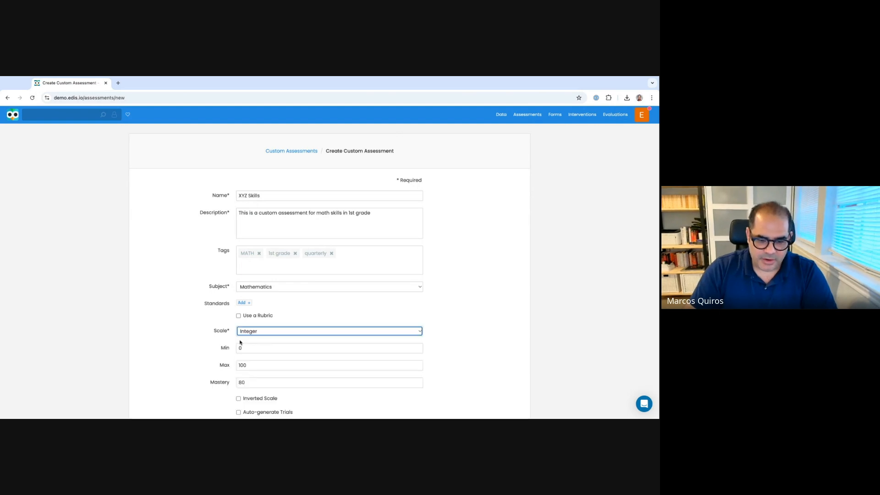
pyautogui.scroll(-1, 212, 341)
pyautogui.doubleClick(256, 299)
pyautogui.write('100')
pyautogui.press('Tab')
pyautogui.write('800')
pyautogui.press('Tab')
pyautogui.press('BackSpace')
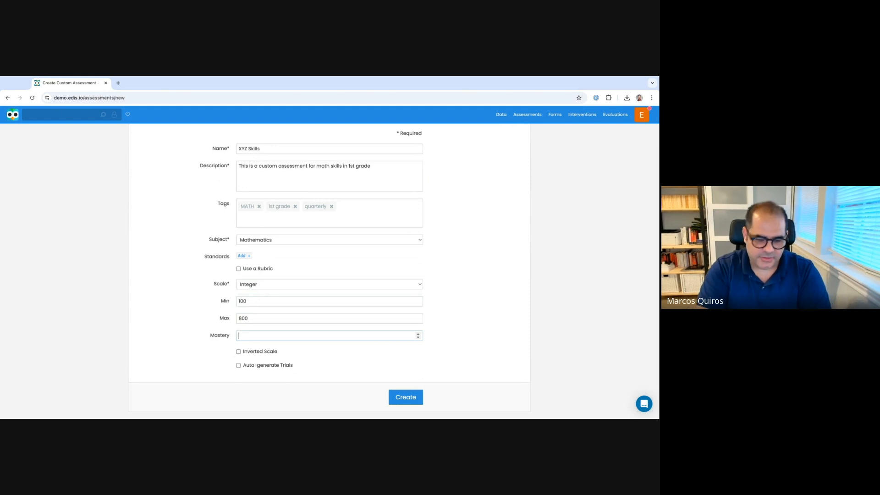
pyautogui.write('600')
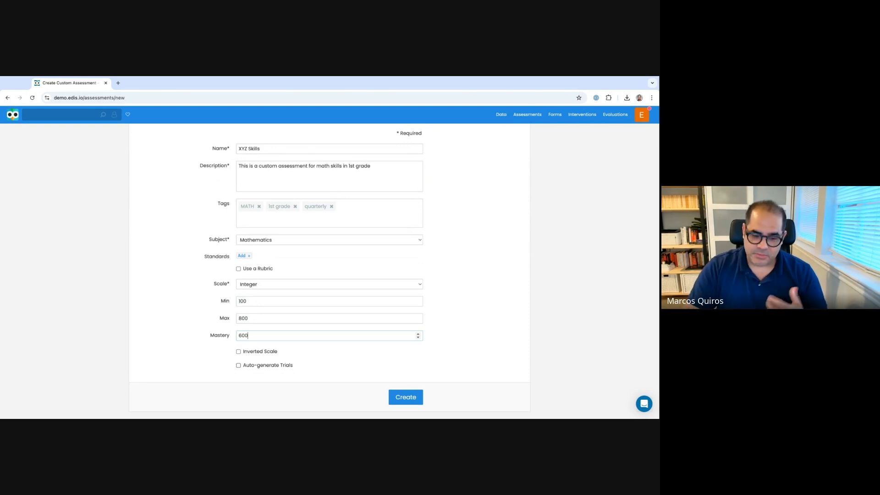
# Enable auto-generated trials with a Quarterly frequency and 4 total trials.
pyautogui.click(238, 365)
pyautogui.scroll(-2, 330, 363)
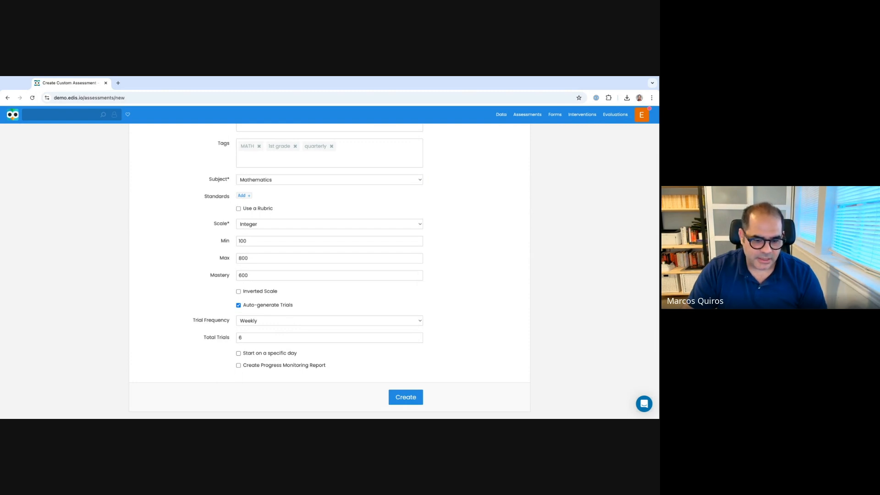
pyautogui.click(257, 345)
pyautogui.click(258, 337)
pyautogui.doubleClick(265, 336)
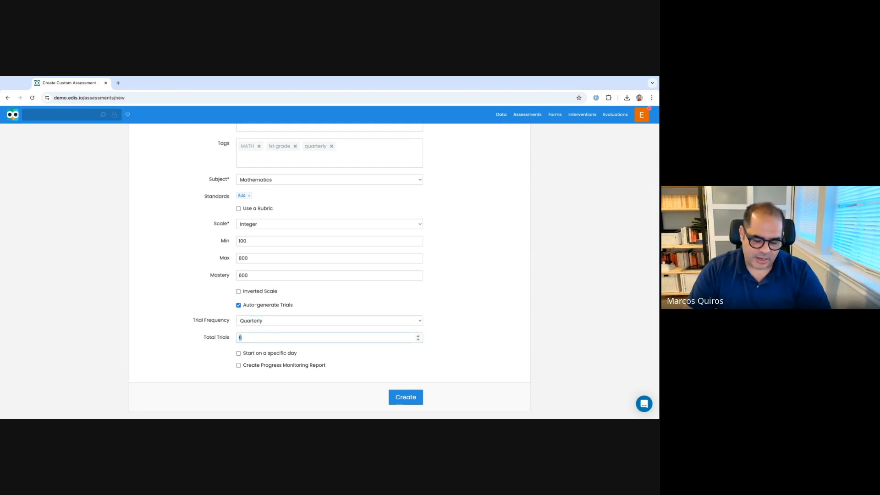
pyautogui.write('4')
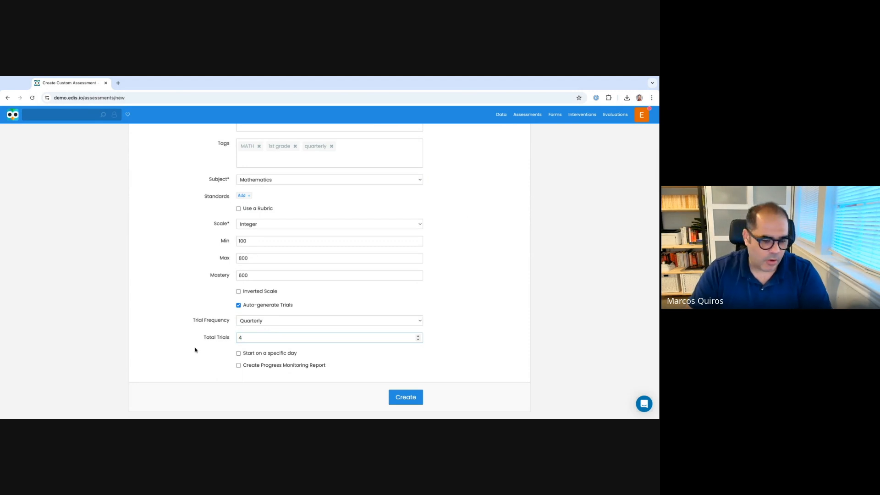
# Make the trials start on a specific day, with the start date 09/02/2024.
pyautogui.click(269, 354)
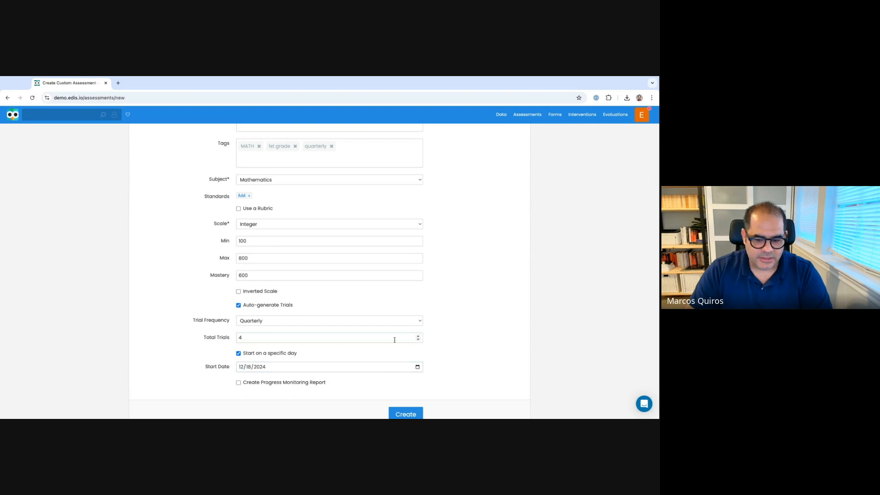
pyautogui.click(309, 295)
pyautogui.click(308, 295)
pyautogui.click(298, 295)
pyautogui.click(298, 295)
pyautogui.click(297, 295)
pyautogui.click(297, 295)
pyautogui.click(297, 296)
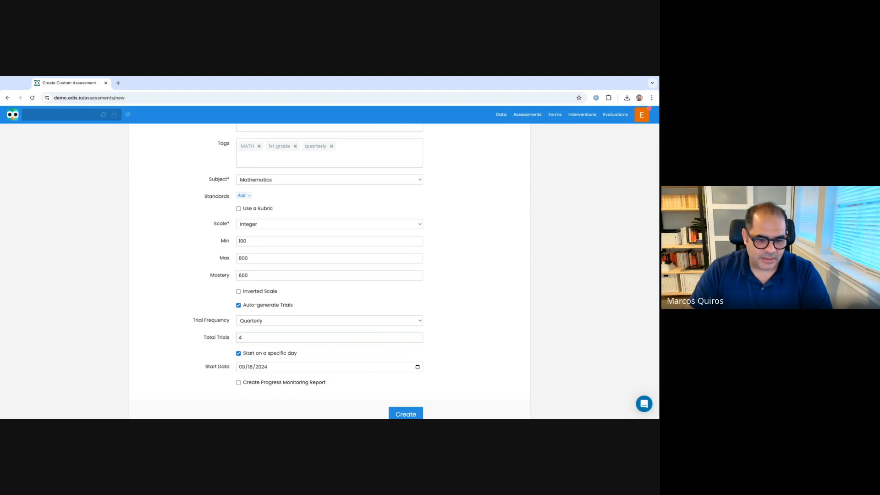
pyautogui.click(266, 307)
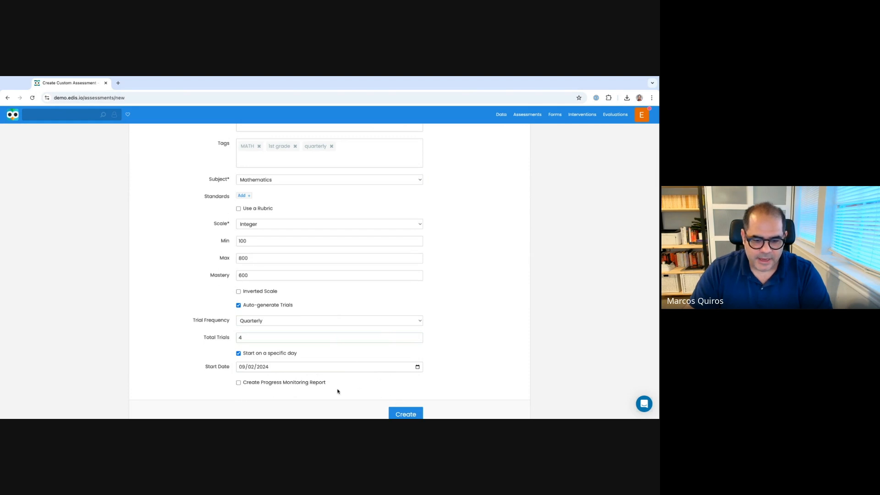
# Create the custom assessment with the progress monitoring report option turned off.
pyautogui.scroll(-1, 339, 391)
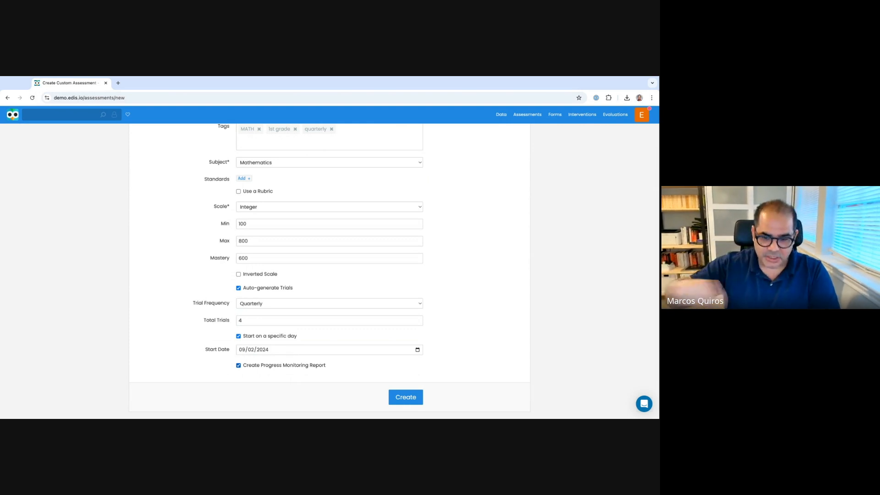
pyautogui.click(238, 365)
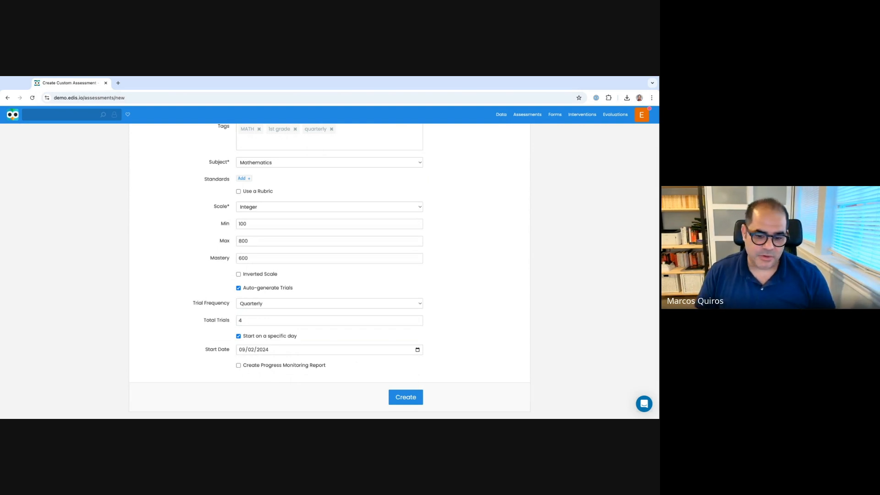
pyautogui.click(411, 400)
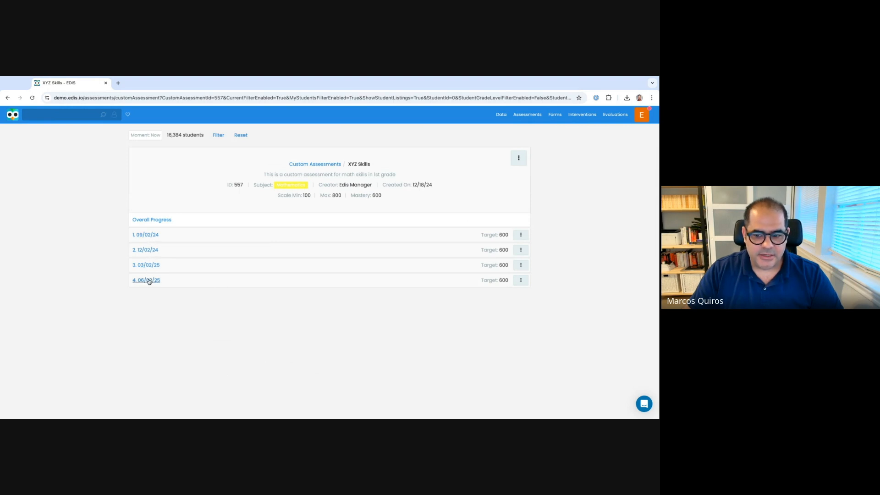
# Rename the first trial, dated 09/02/24, to Quarter 1 and save it.
pyautogui.click(522, 236)
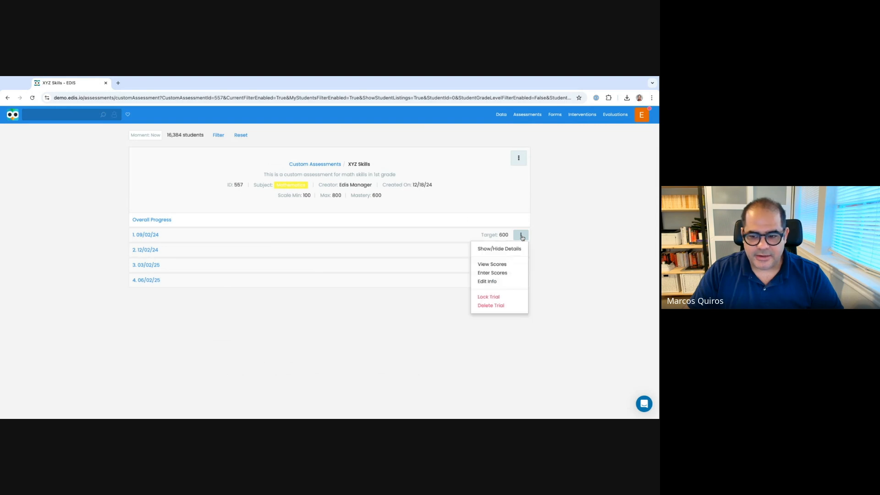
pyautogui.click(490, 282)
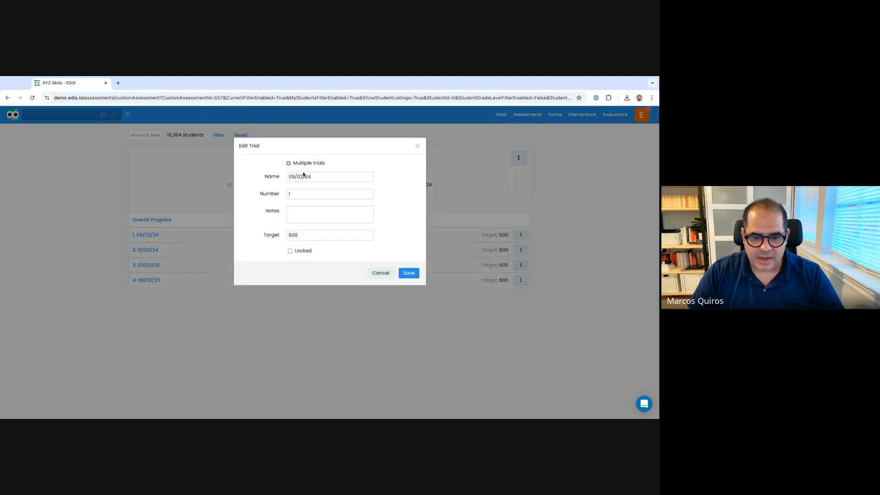
pyautogui.tripleClick(323, 178)
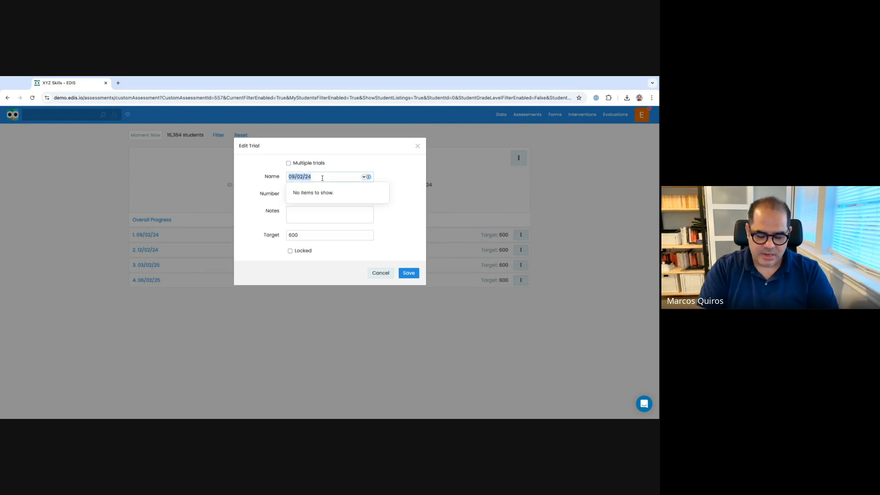
pyautogui.write('Quarter 1')
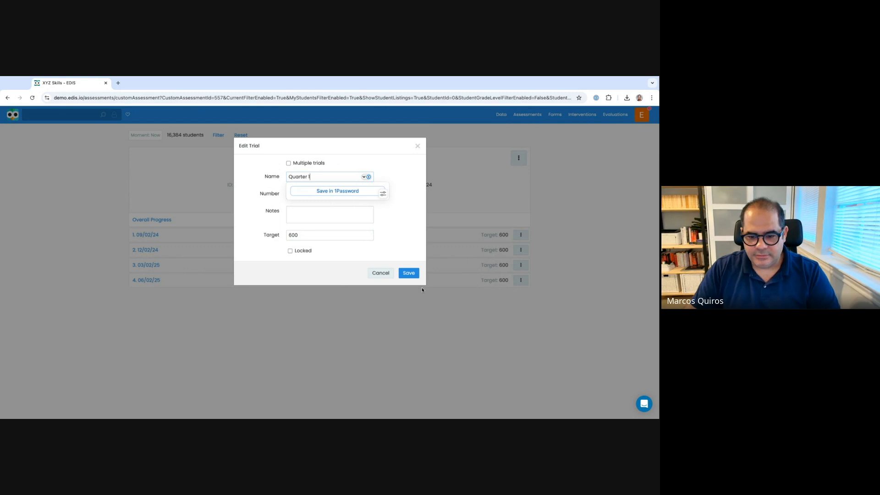
pyautogui.click(412, 274)
pyautogui.click(413, 273)
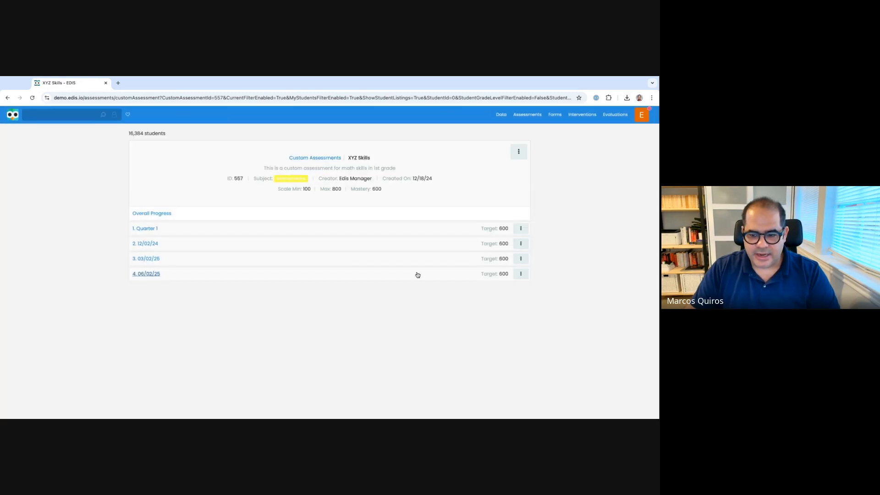
# Rename the second trial, dated 12/02/24, to Quarter 2 and save it.
pyautogui.click(521, 247)
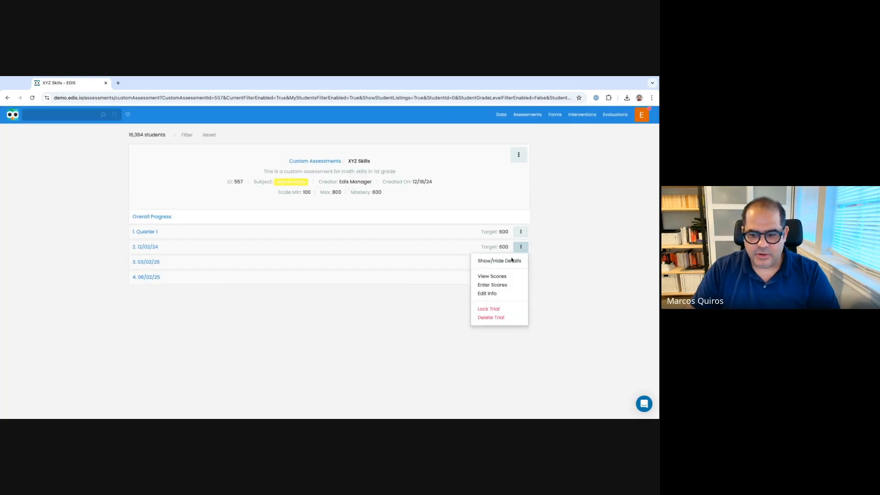
pyautogui.click(497, 296)
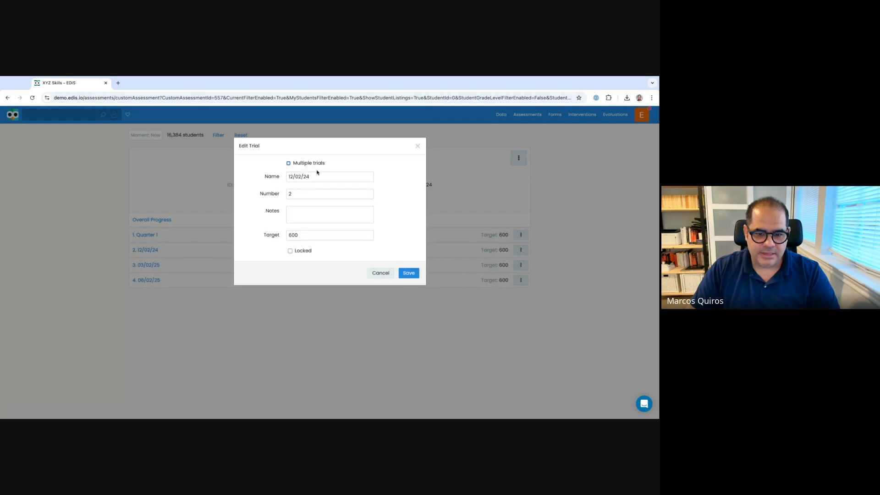
pyautogui.tripleClick(316, 176)
pyautogui.write('Quarter 2')
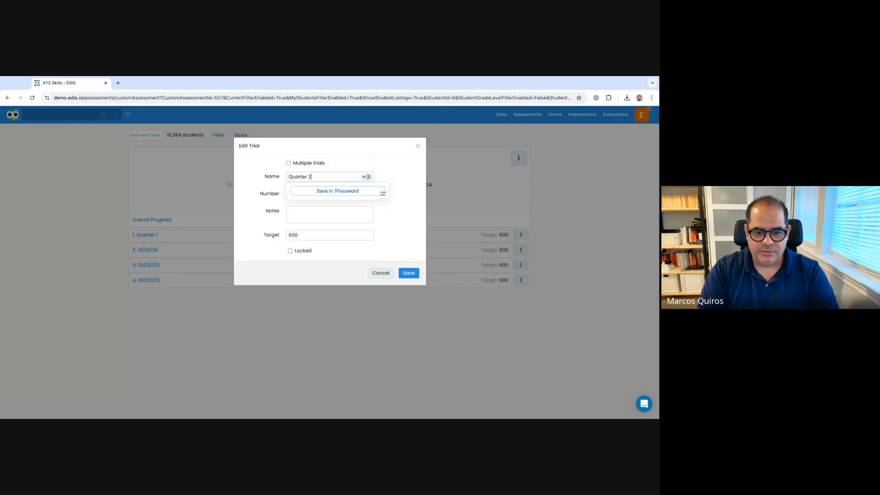
pyautogui.click(414, 278)
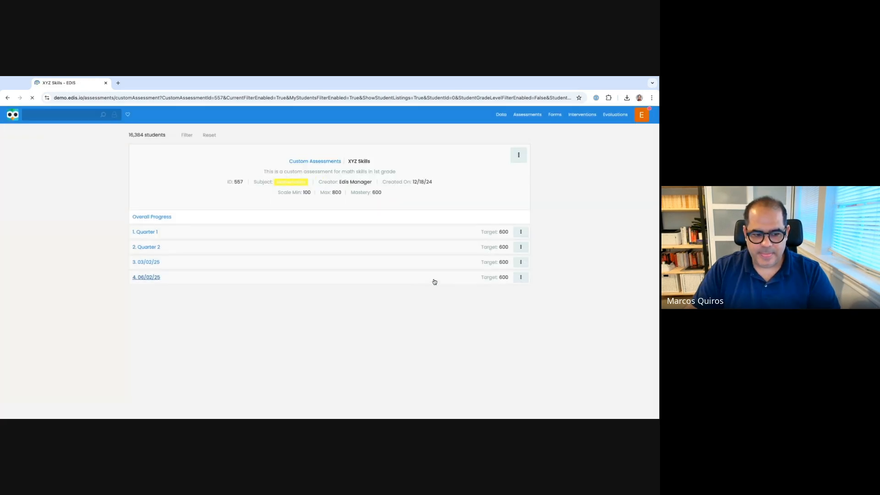
# Rename the third trial, dated 03/02/25, to Quarter 3 and save it.
pyautogui.click(522, 266)
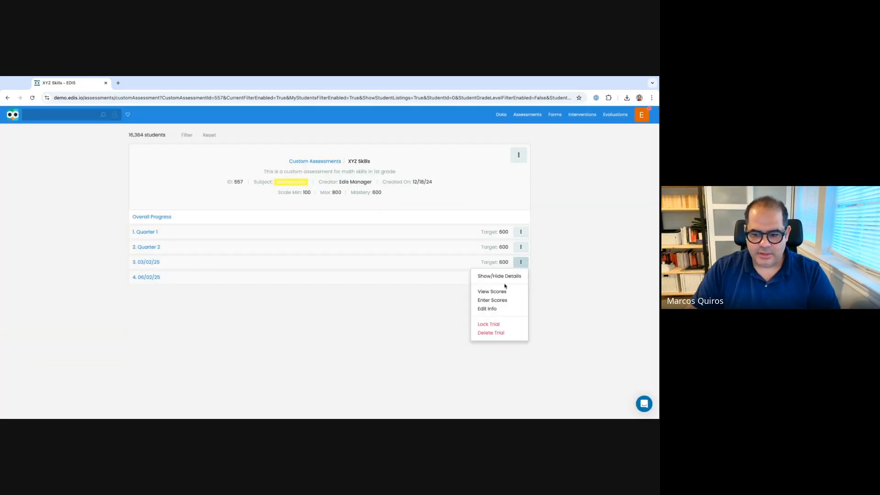
pyautogui.click(497, 313)
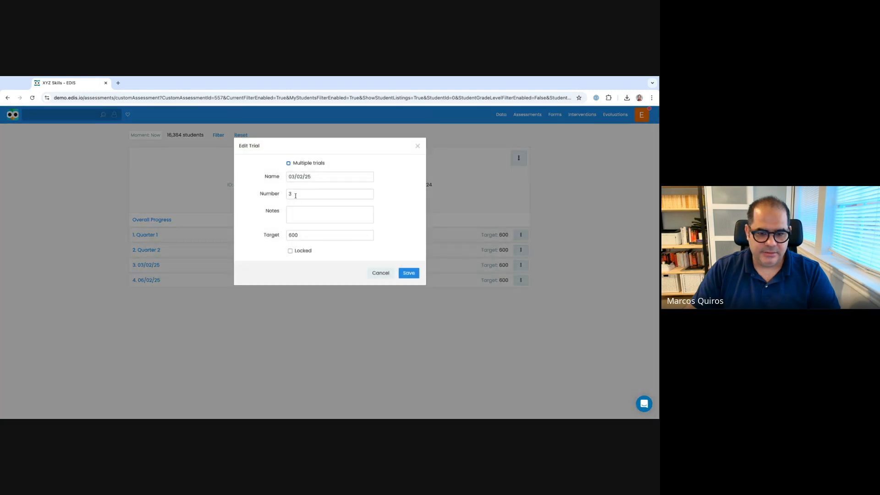
pyautogui.tripleClick(318, 177)
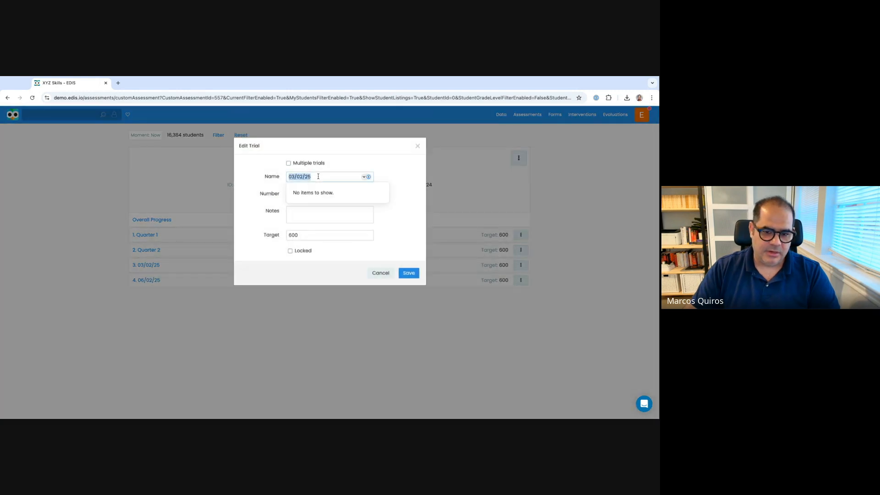
pyautogui.write('Quarter 3')
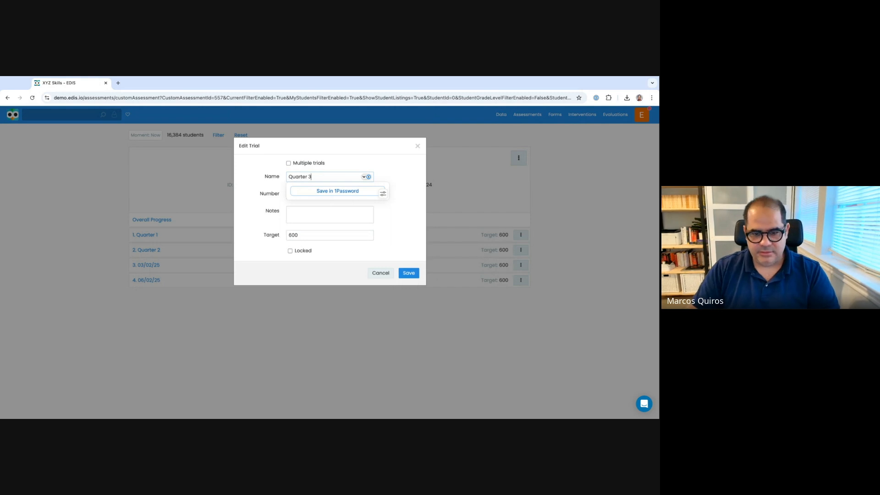
pyautogui.click(406, 274)
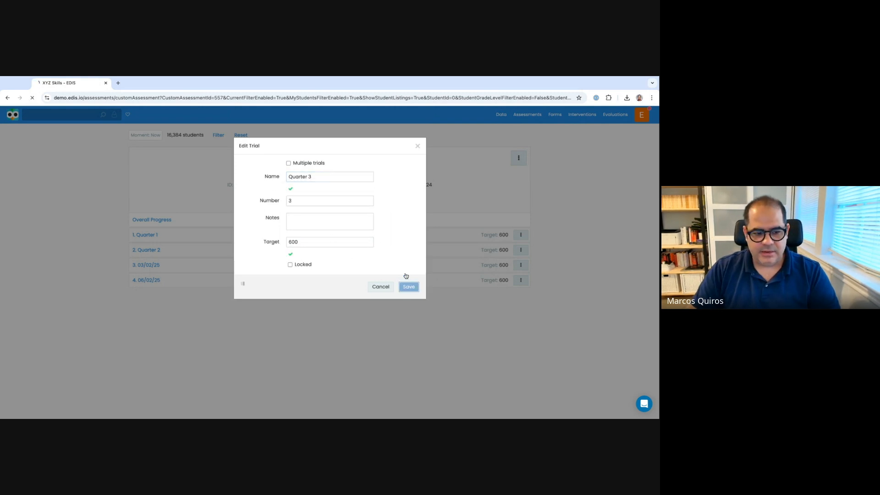
pyautogui.click(521, 277)
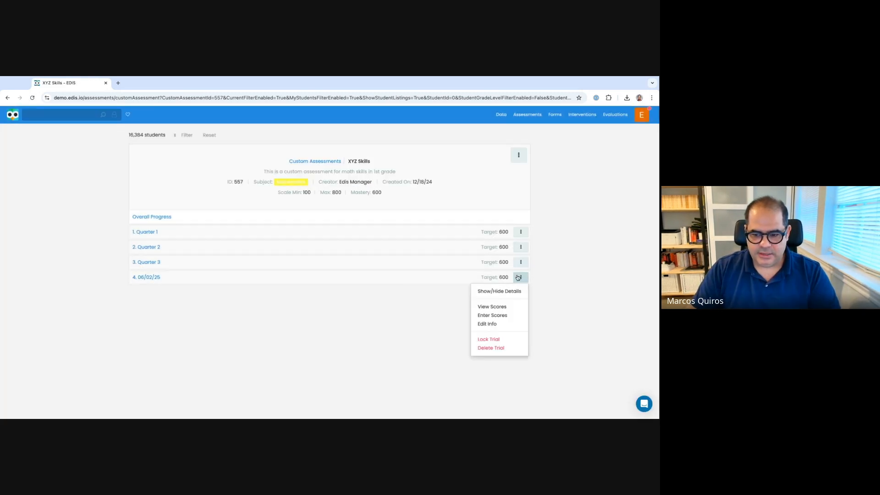
pyautogui.click(502, 320)
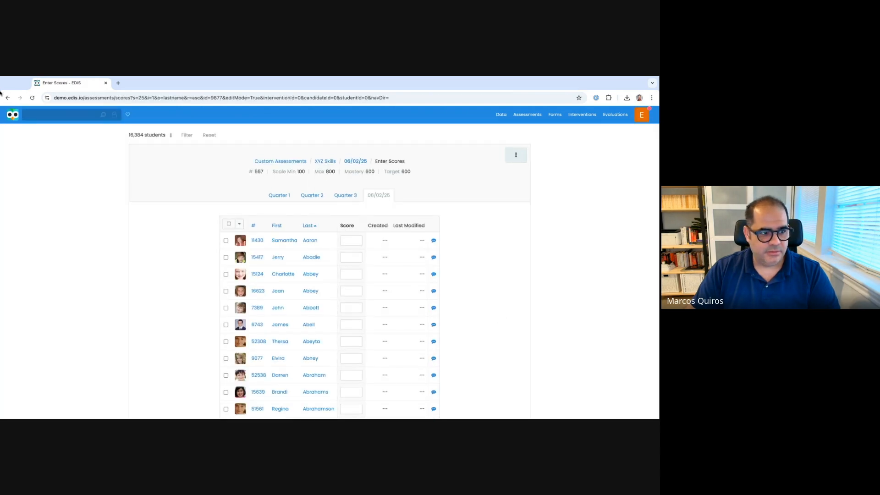
pyautogui.click(7, 98)
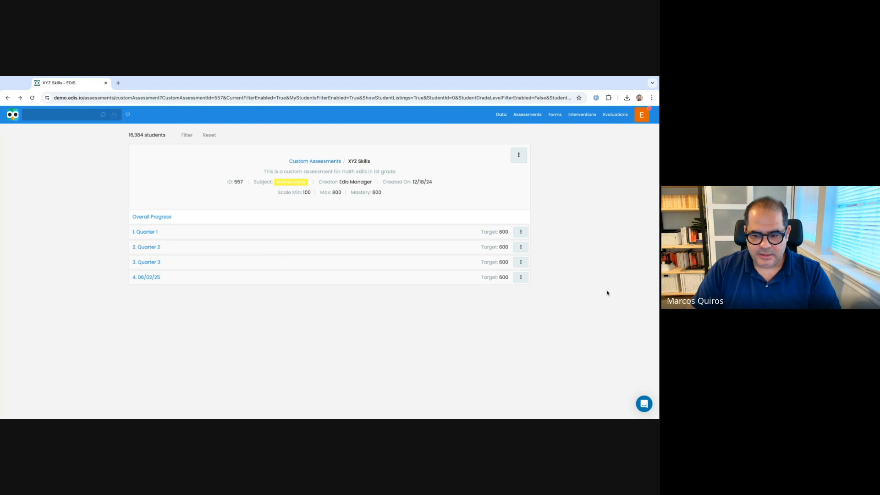
pyautogui.click(521, 277)
pyautogui.click(510, 321)
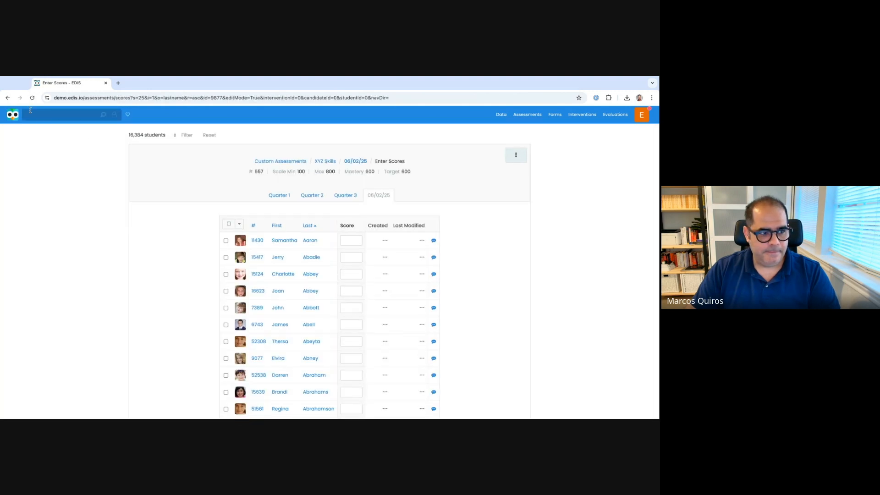
pyautogui.click(7, 98)
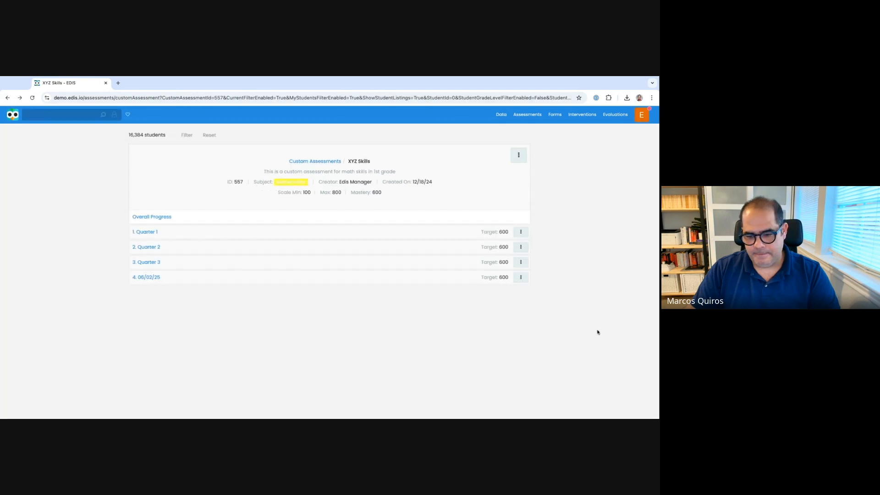
# Rename the fourth trial, dated 06/02/25, to Quarter 4 and save it.
pyautogui.click(520, 277)
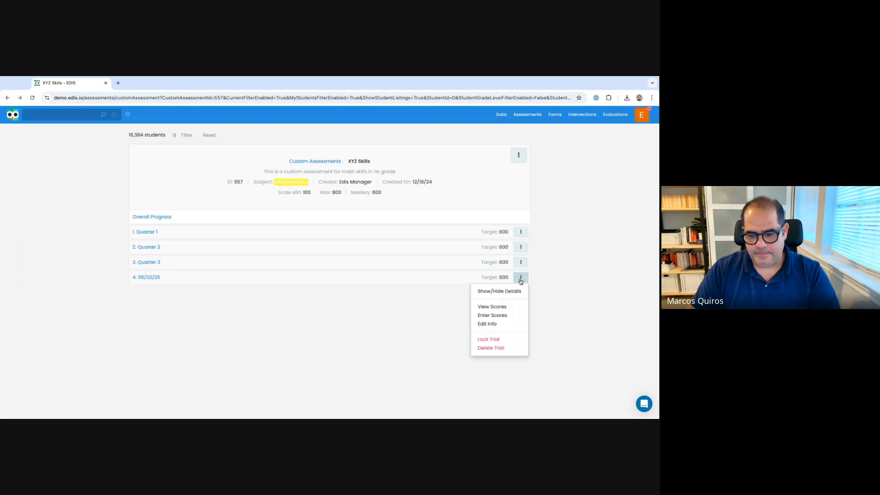
pyautogui.click(496, 327)
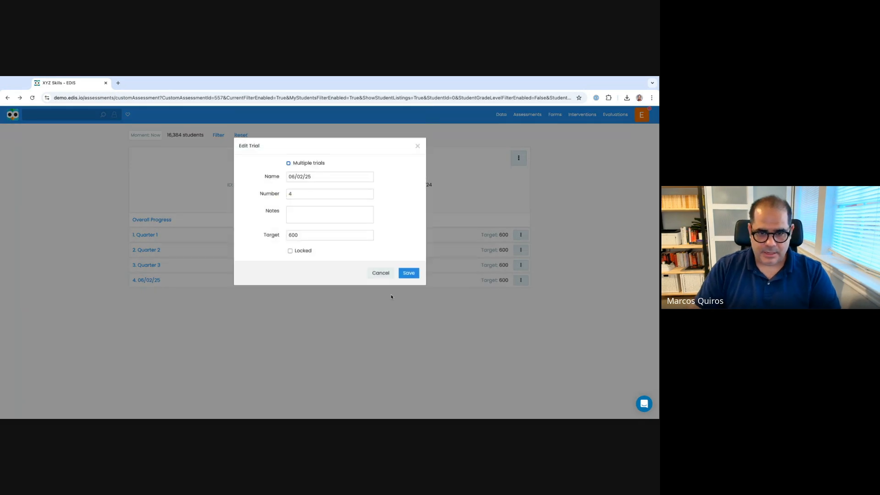
pyautogui.click(360, 178)
pyautogui.write('Quarter 4')
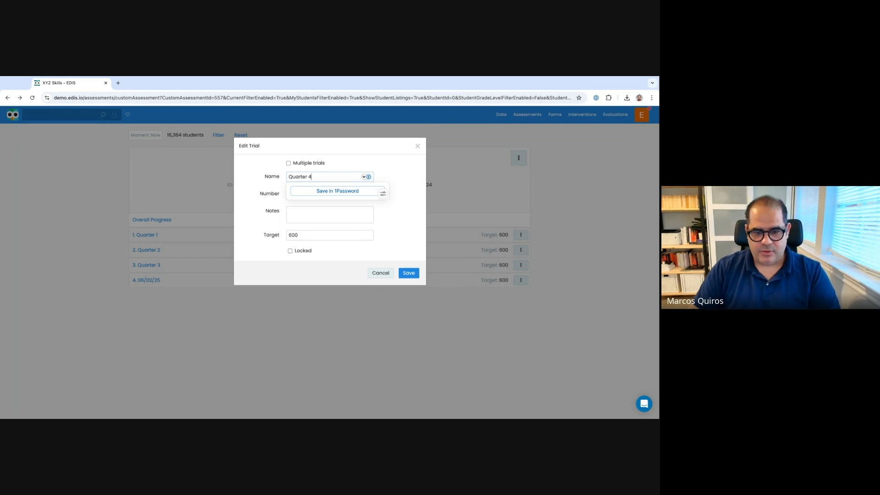
pyautogui.click(414, 274)
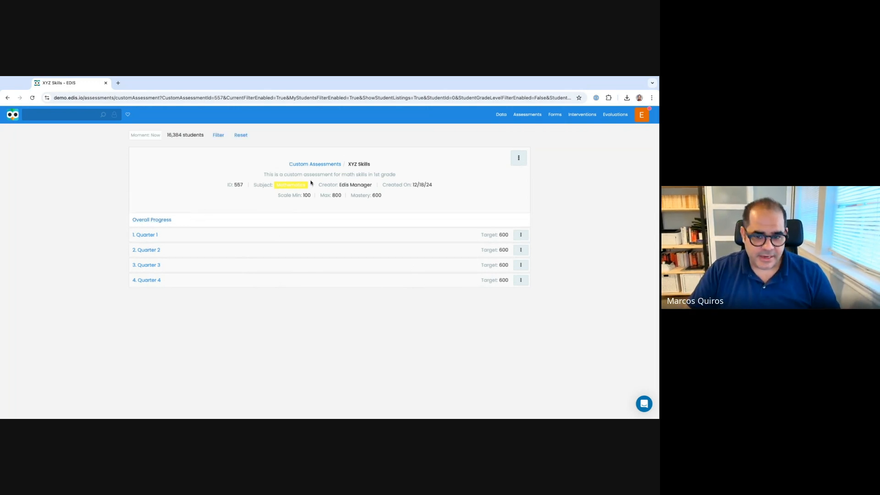
# Return to the list of custom assessments and open score entry for all trials of XYZ Skills.
pyautogui.click(321, 164)
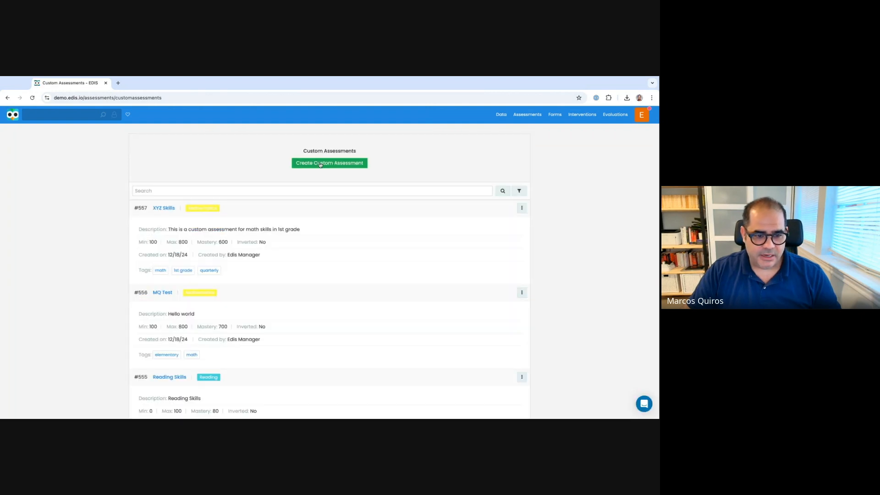
pyautogui.click(522, 207)
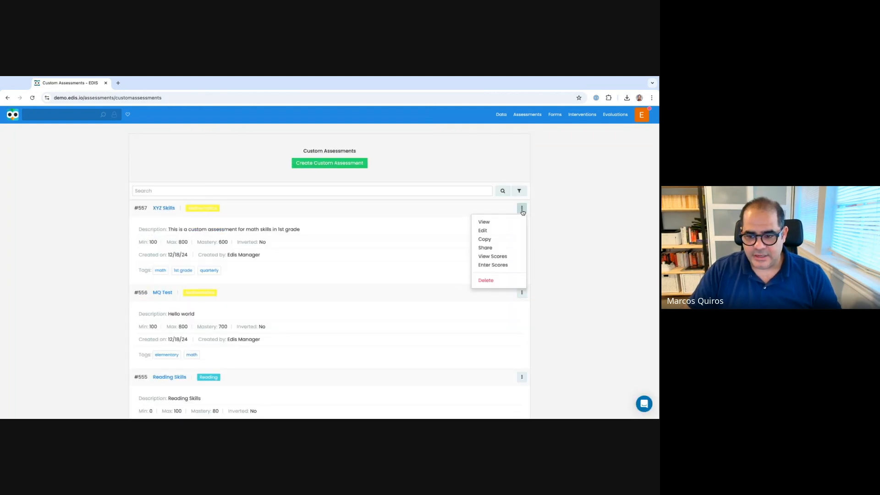
pyautogui.click(497, 266)
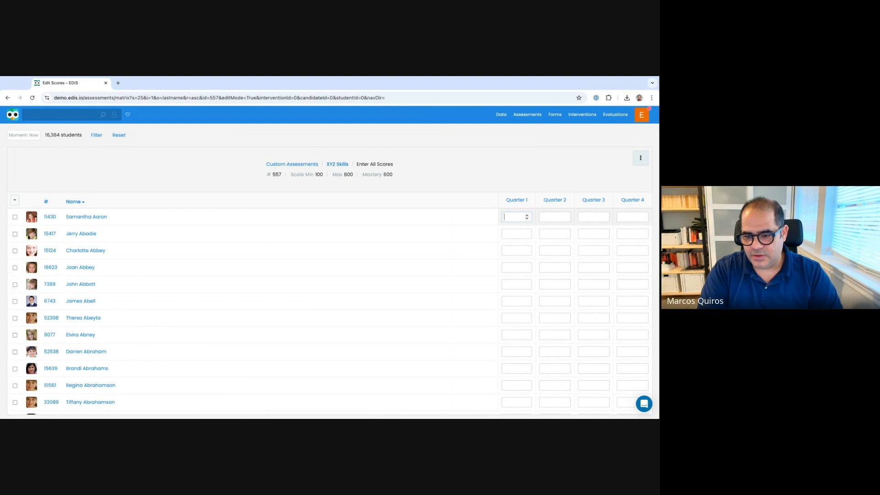
# Try a Quarter 1 score of 80 for the first student and replace it with 500.
pyautogui.write('80')
pyautogui.press('Return')
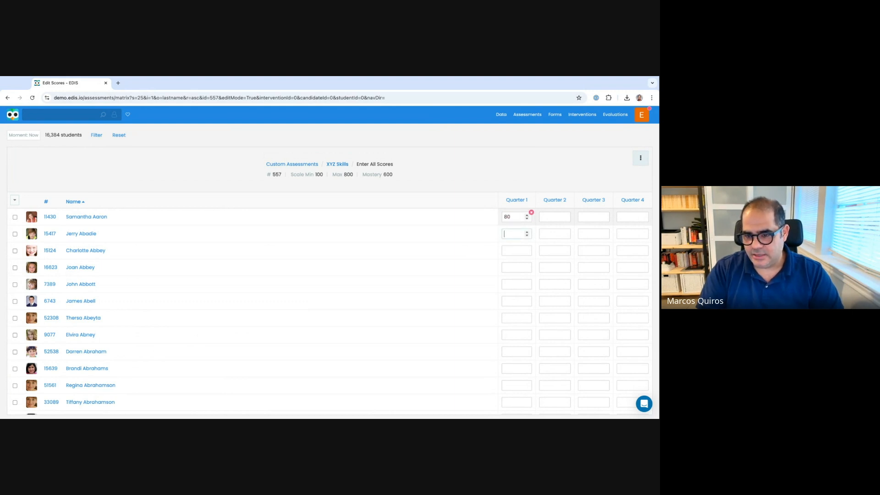
pyautogui.click(518, 215)
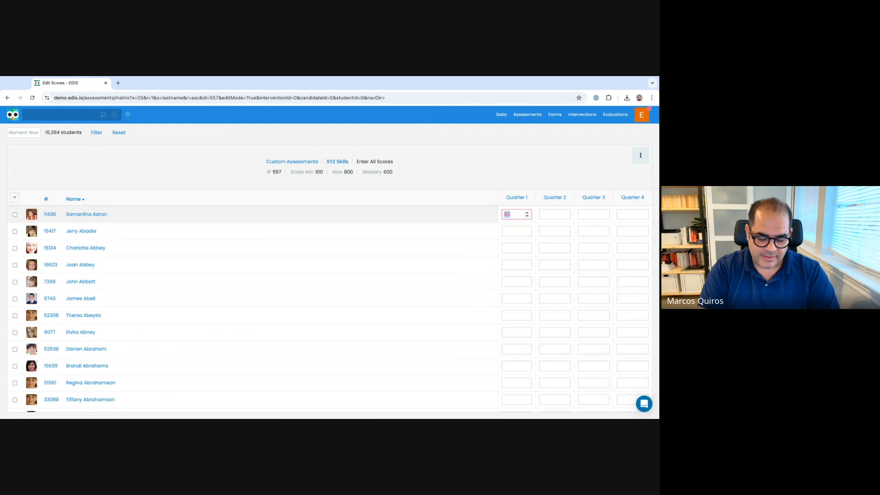
pyautogui.write('500')
pyautogui.press('Return')
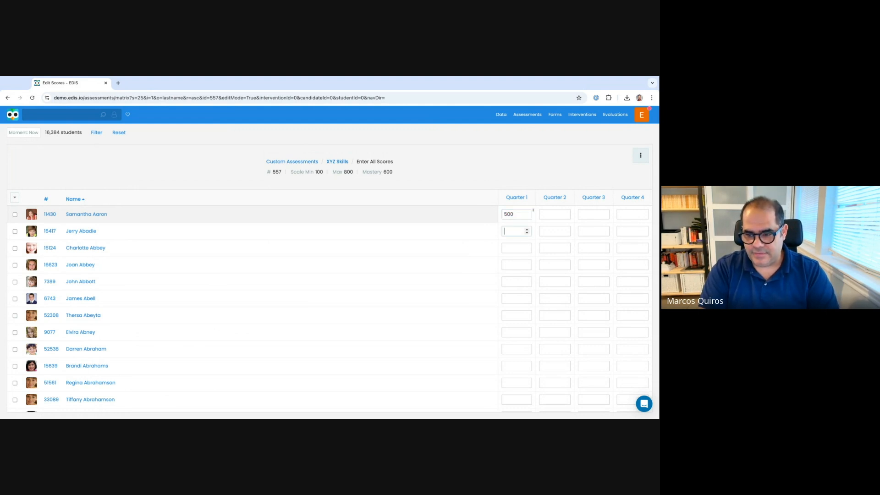
# Enter 600 as the first student's Quarter 2 score.
pyautogui.click(549, 215)
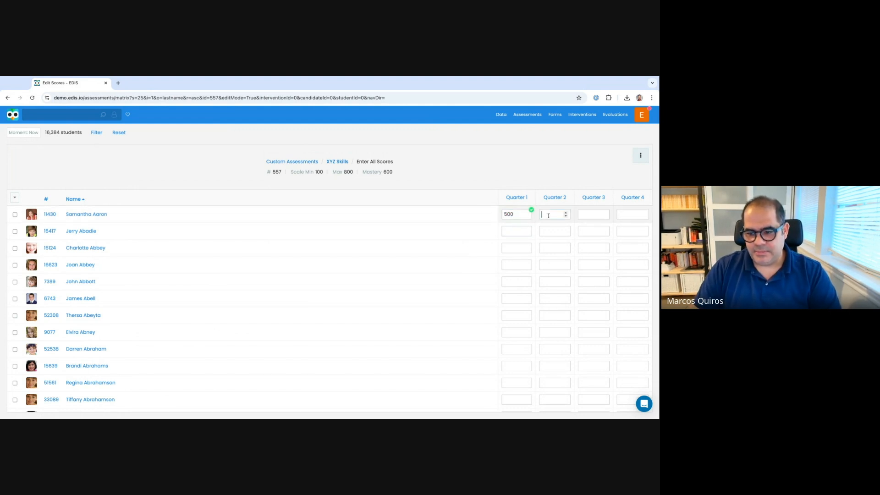
pyautogui.write('600')
pyautogui.press('Return')
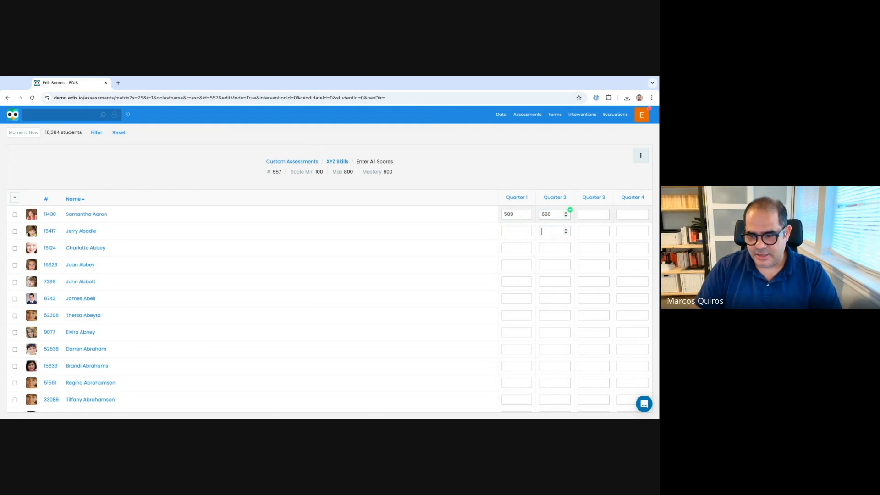
# Enter the second student's scores as 700 for Quarter 1 and 750 for Quarter 2.
pyautogui.click(516, 229)
pyautogui.write('700')
pyautogui.press('Return')
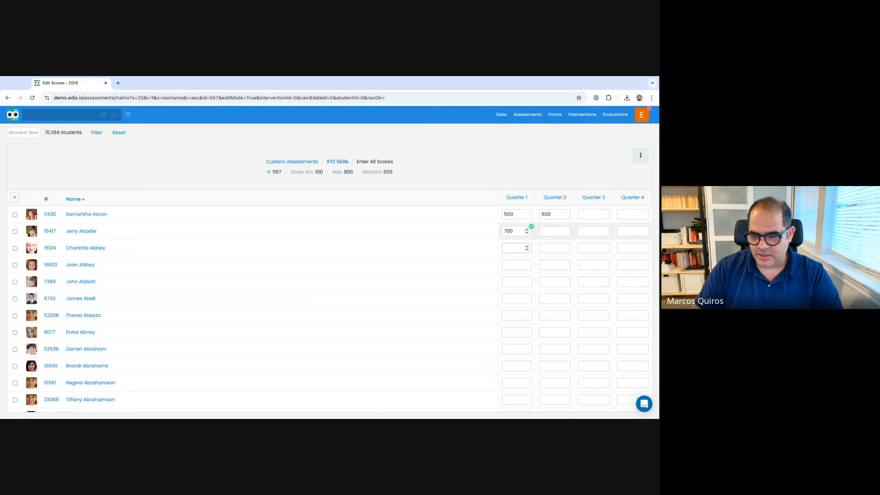
pyautogui.click(545, 230)
pyautogui.write('750')
pyautogui.press('Return')
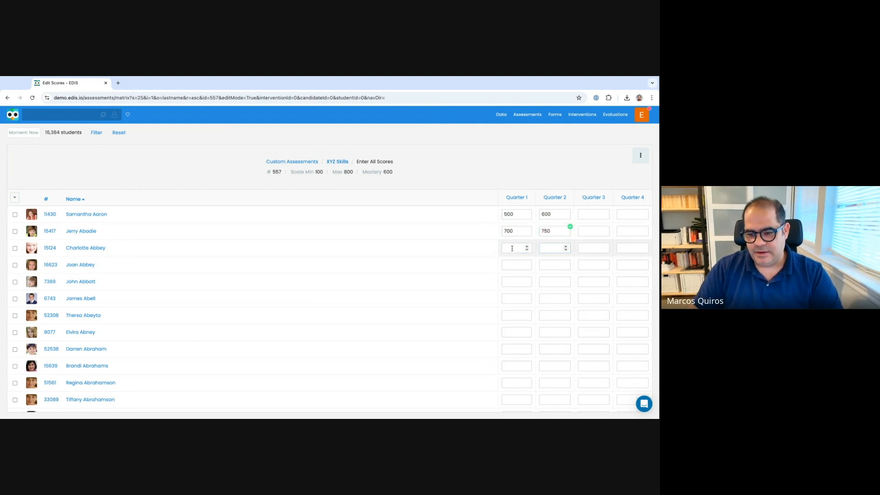
pyautogui.press('Return')
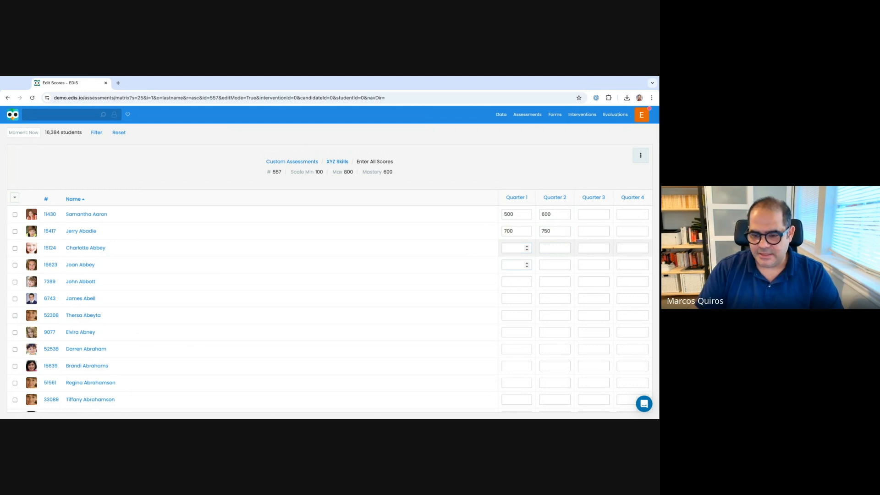
pyautogui.click(512, 248)
pyautogui.scroll(-1, 512, 248)
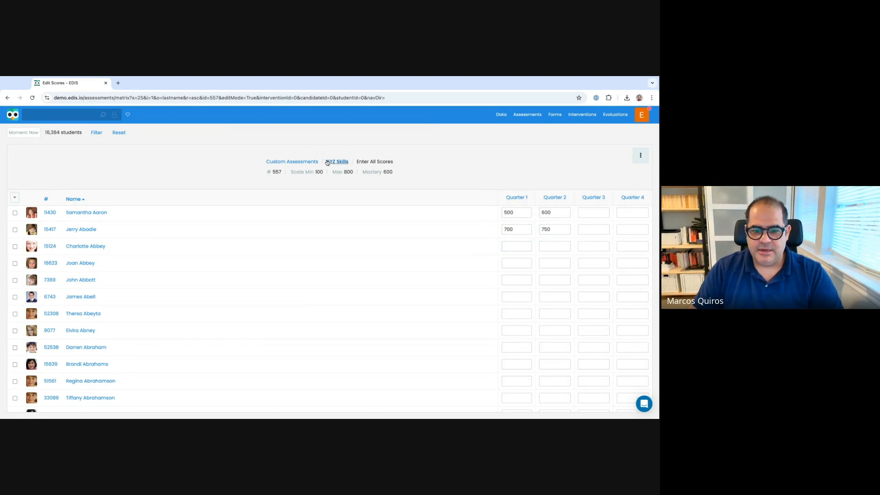
# Switch XYZ Skills from score entry to the read-only view of all scores.
pyautogui.click(641, 156)
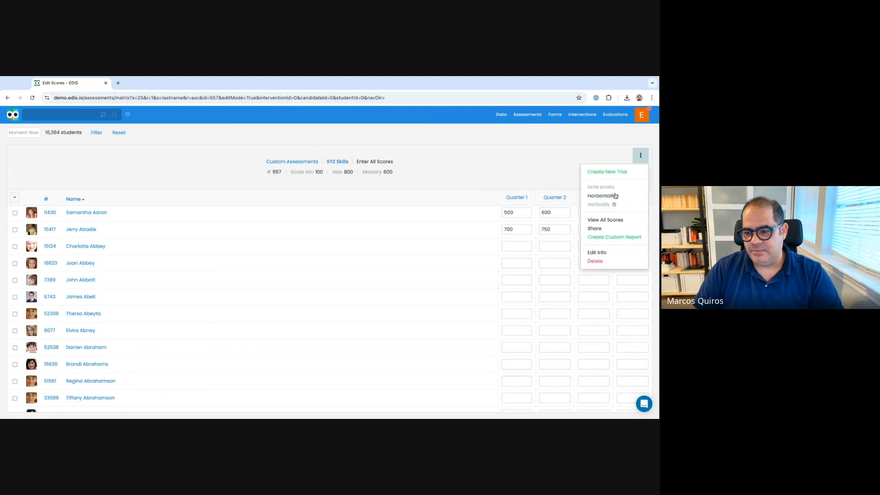
pyautogui.click(603, 220)
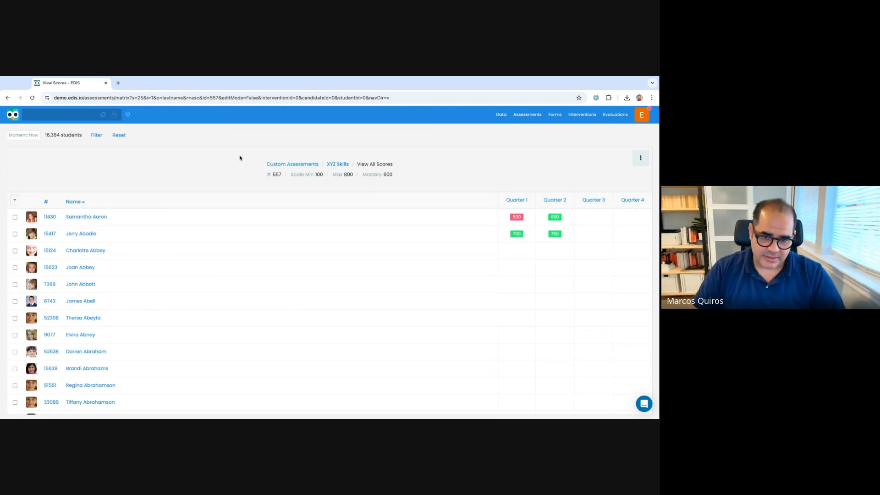
# Open the form for creating a custom assessment to look at its options, and return to the list of custom assessments.
pyautogui.click(535, 119)
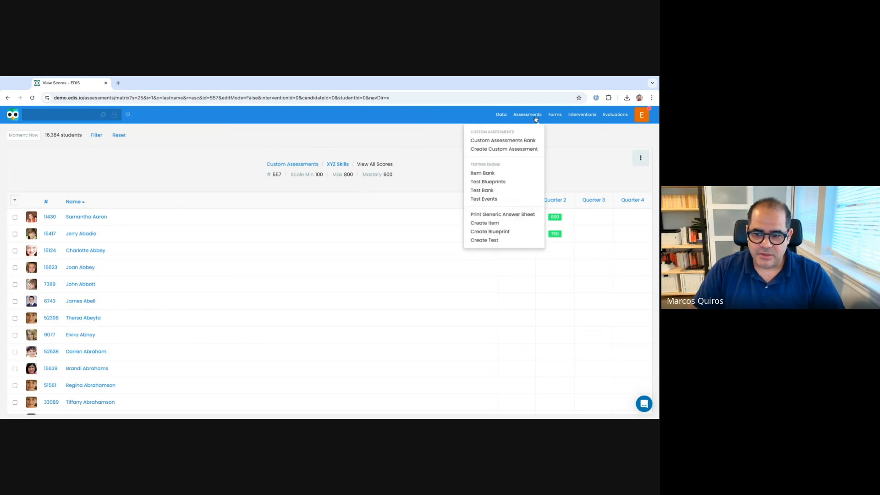
pyautogui.click(515, 151)
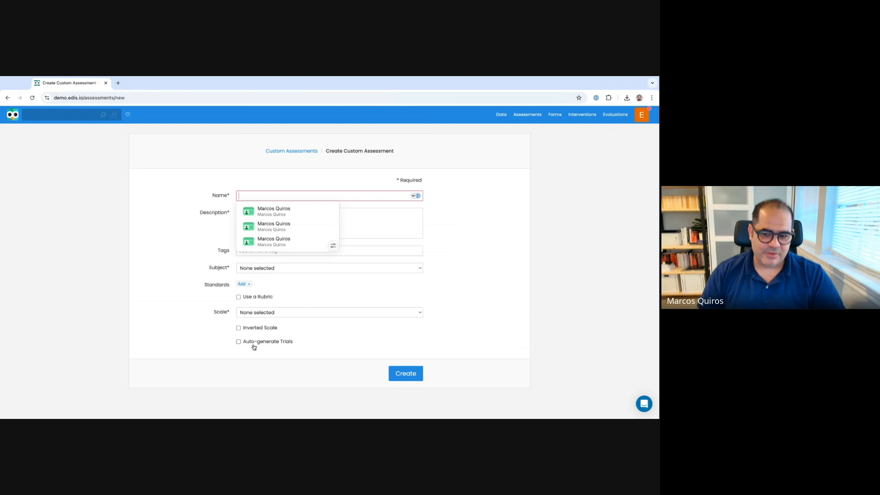
pyautogui.click(294, 154)
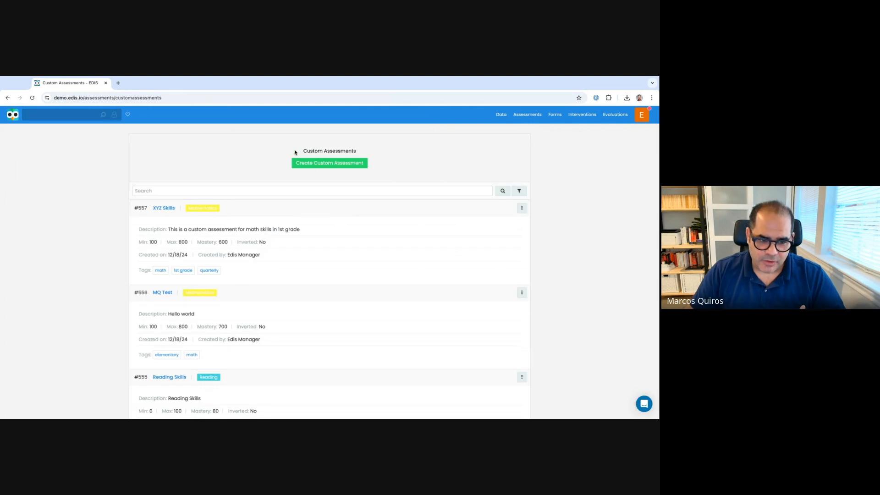
# Copy the XYZ Skills assessment under the name XYZ Skills 2025, keeping its description.
pyautogui.click(523, 209)
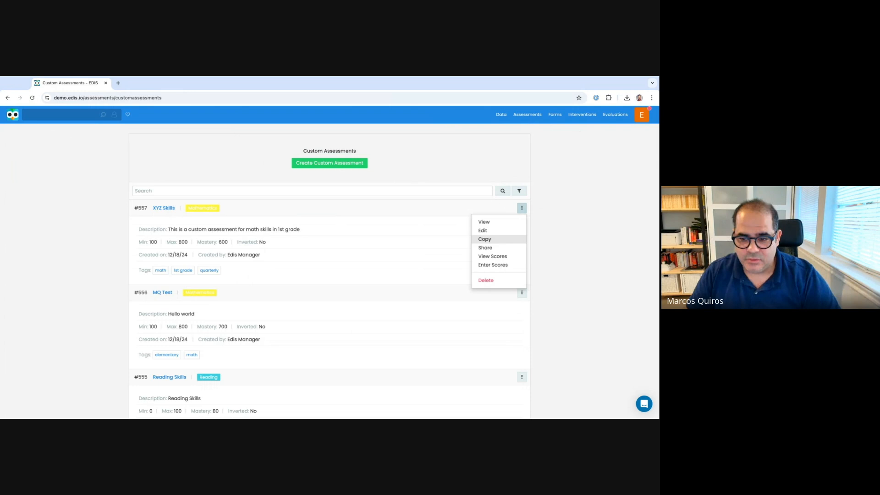
pyautogui.click(485, 239)
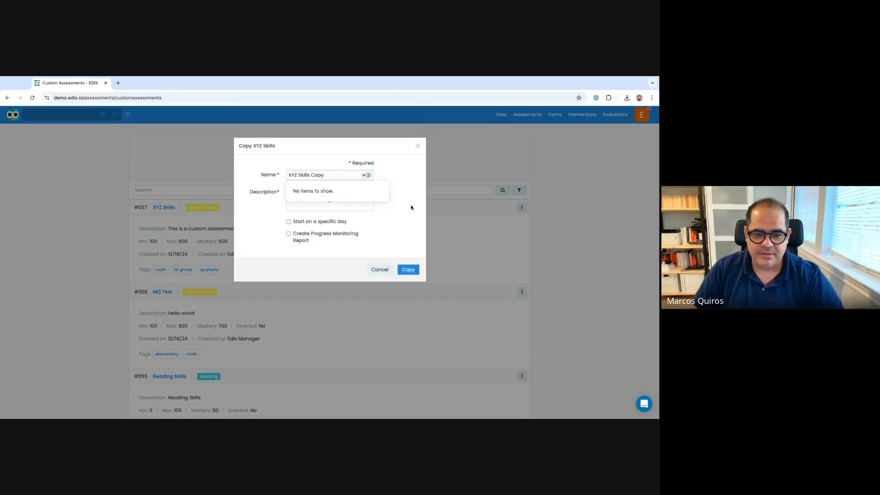
pyautogui.press('BackSpace')
pyautogui.press('BackSpace')
pyautogui.press('BackSpace')
pyautogui.press('BackSpace')
pyautogui.write('2025')
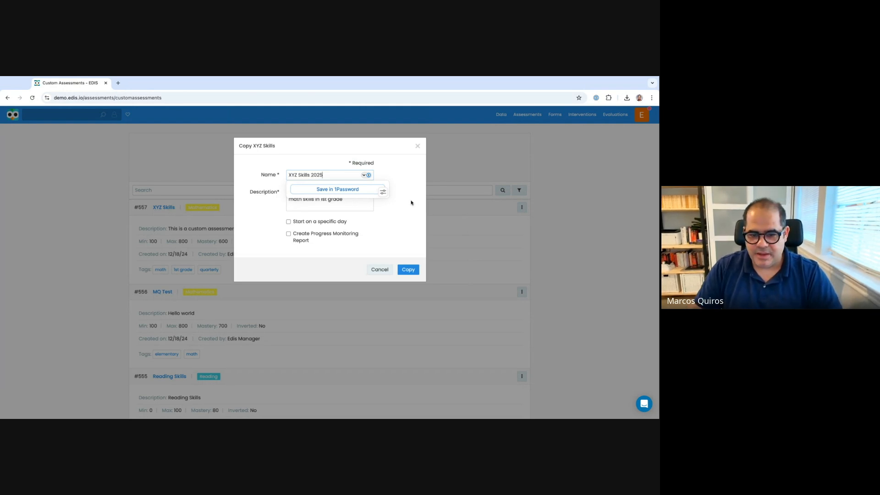
pyautogui.click(412, 203)
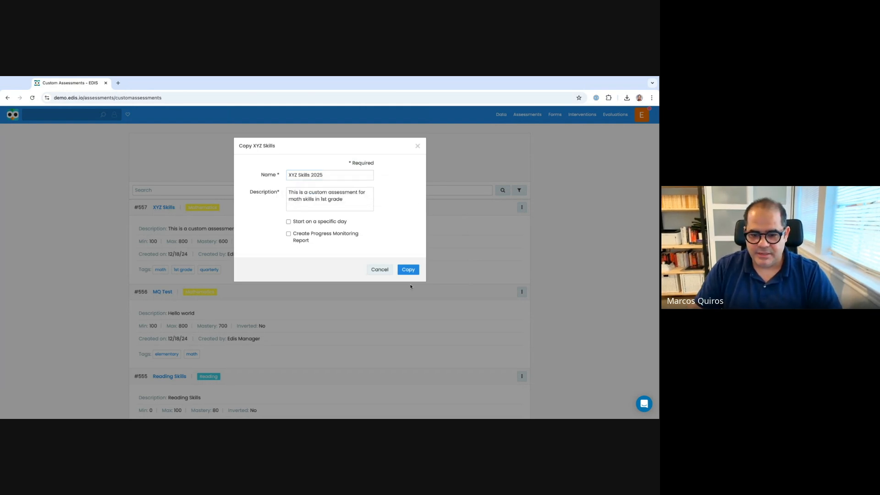
pyautogui.click(409, 271)
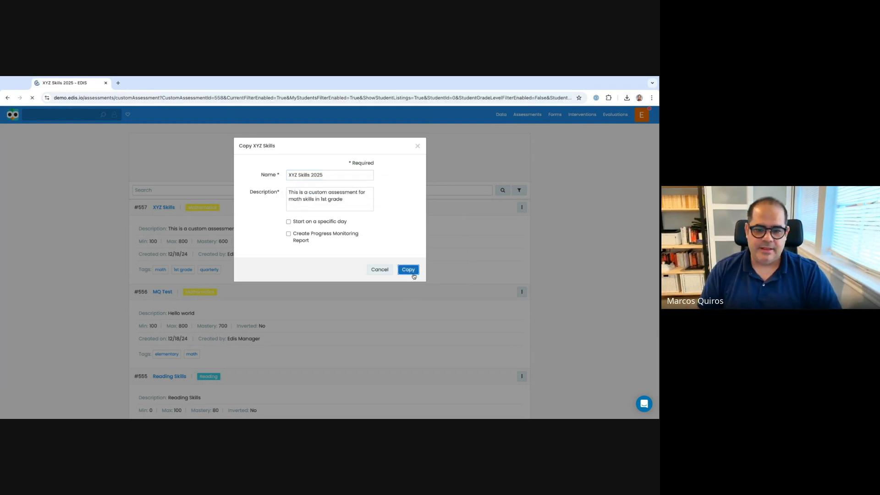